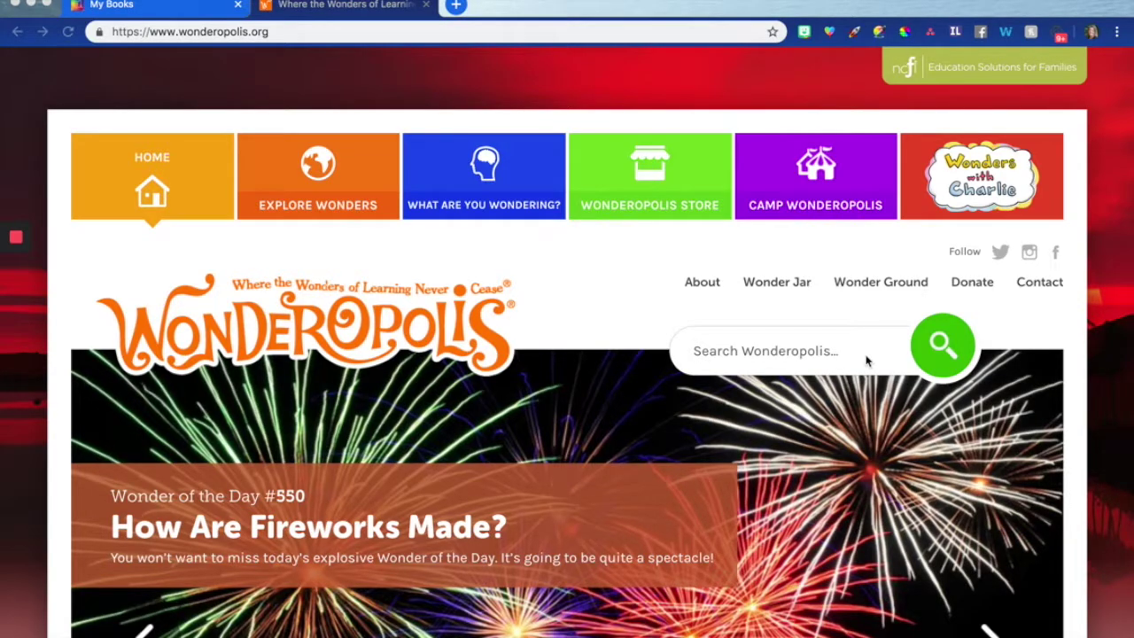
Open the Wonder of the Day "How Are Fireworks Made?" and read its introductory questions and opening paragraphs
{"action": "scroll", "coordinate": [865, 359], "scroll_direction": "down", "scroll_amount": 2}
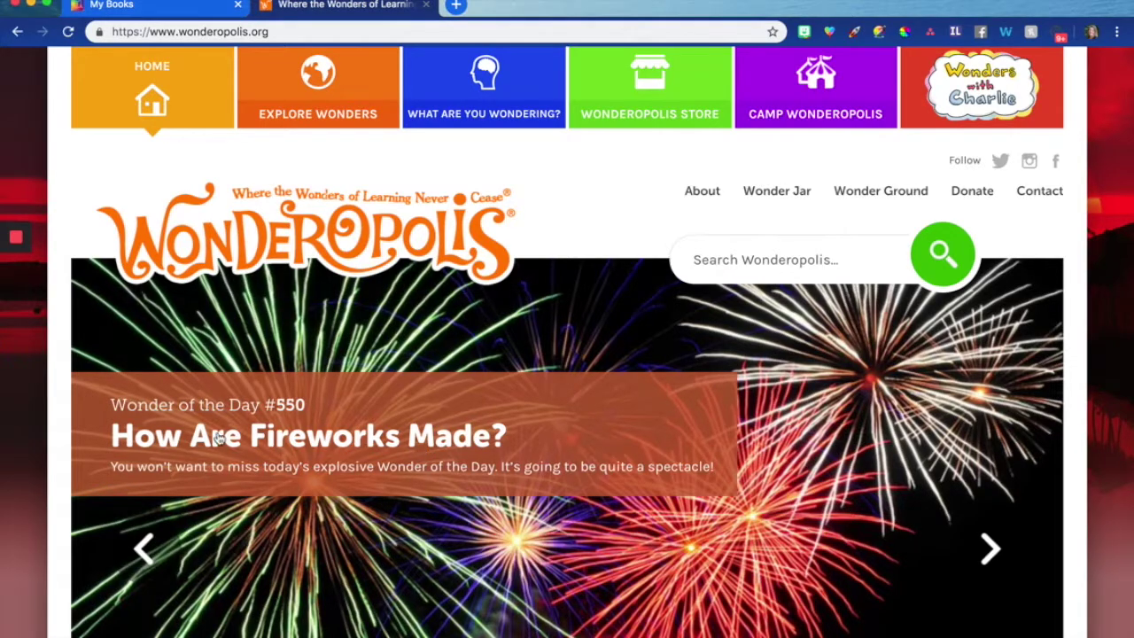
{"action": "left_click", "coordinate": [280, 443]}
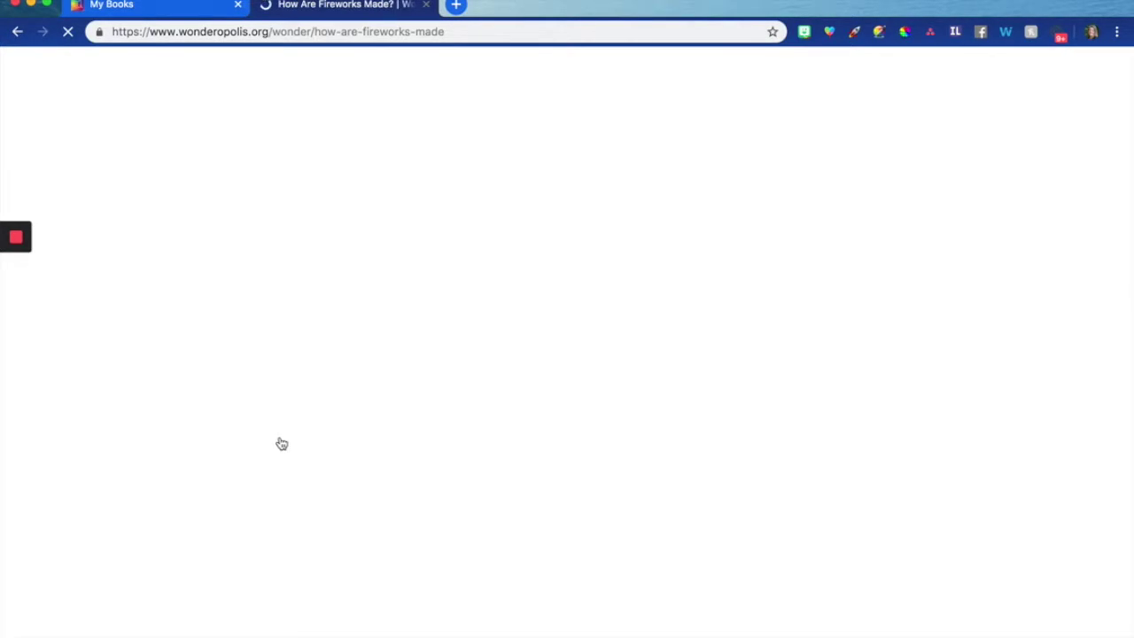
{"action": "scroll", "coordinate": [280, 443], "scroll_direction": "down", "scroll_amount": 3}
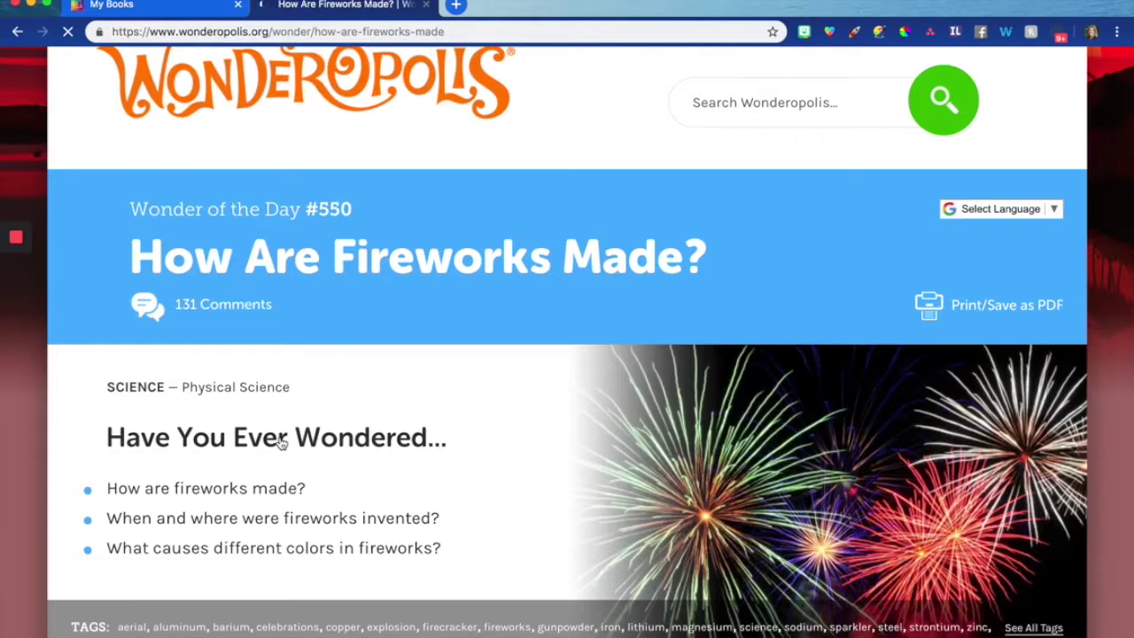
{"action": "scroll", "coordinate": [280, 443], "scroll_direction": "down", "scroll_amount": 5}
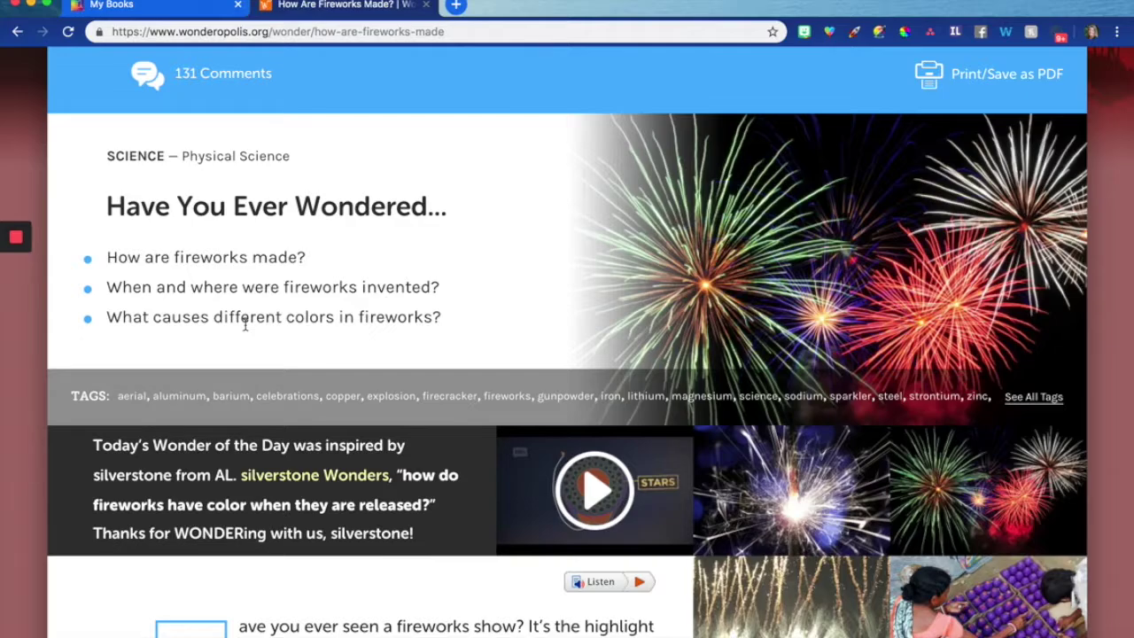
{"action": "scroll", "coordinate": [245, 325], "scroll_direction": "down", "scroll_amount": 5}
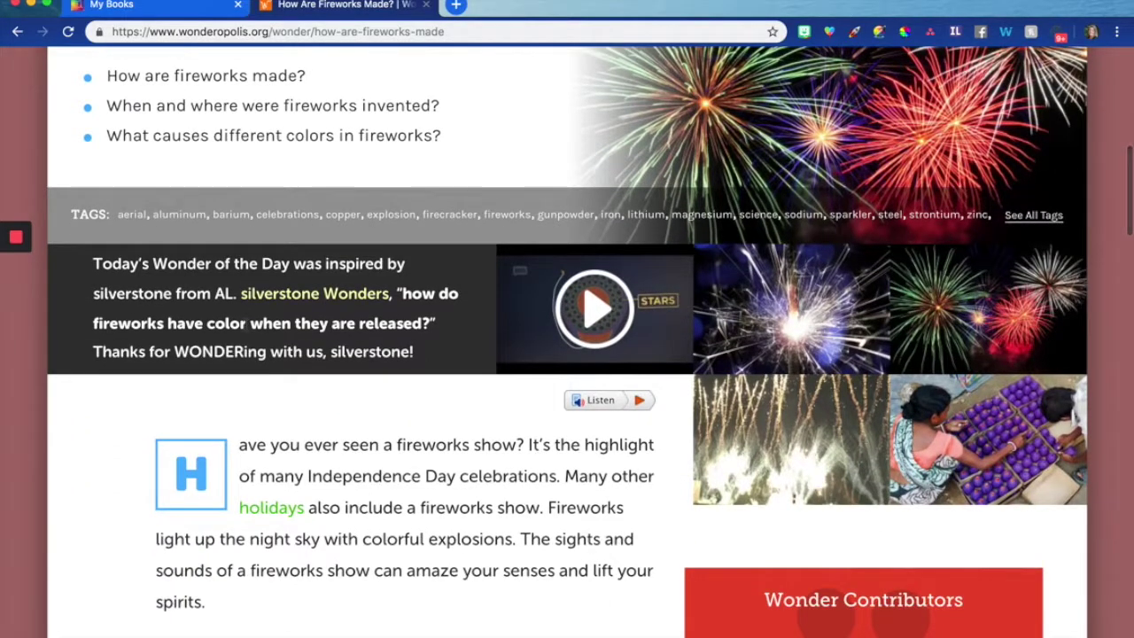
{"action": "scroll", "coordinate": [245, 325], "scroll_direction": "down", "scroll_amount": 8}
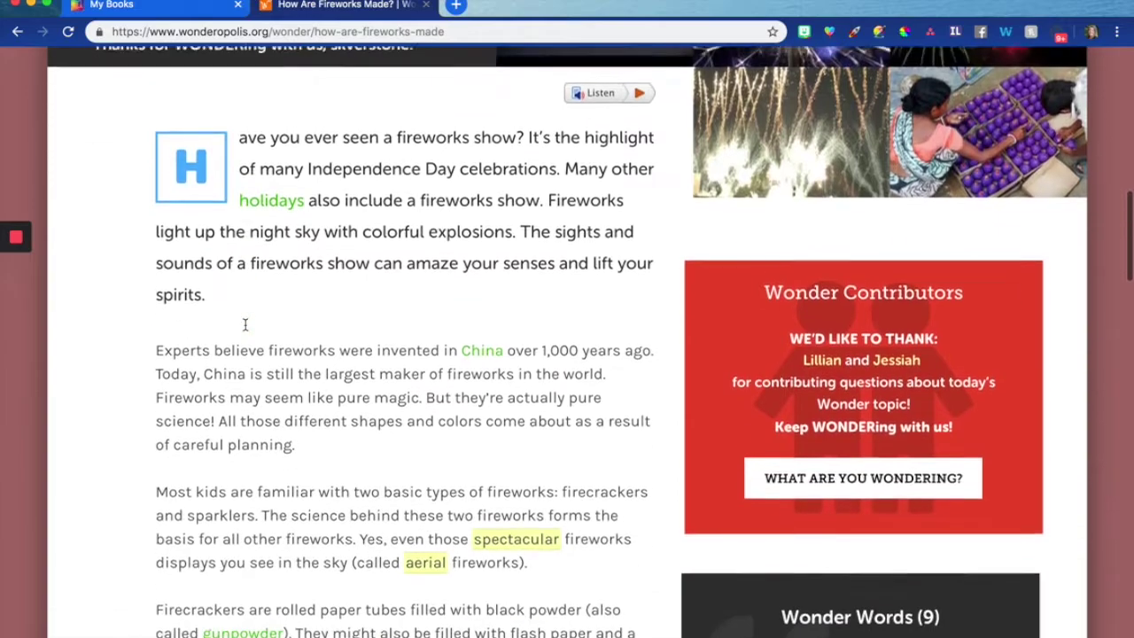
{"action": "scroll", "coordinate": [246, 325], "scroll_direction": "down", "scroll_amount": 1}
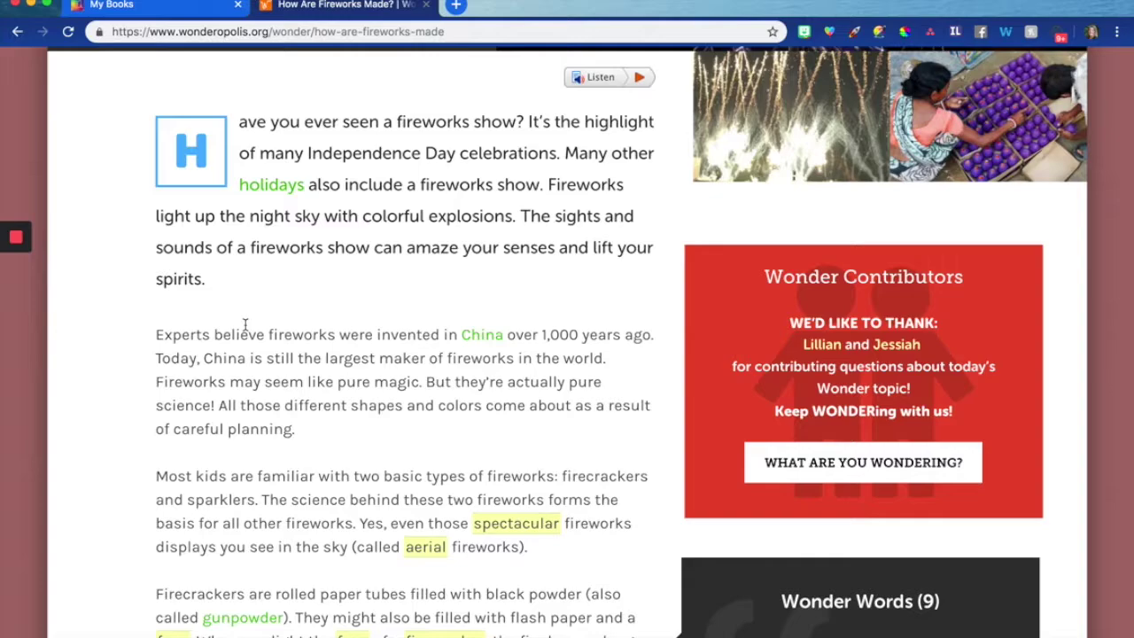
{"action": "scroll", "coordinate": [245, 324], "scroll_direction": "down", "scroll_amount": 2}
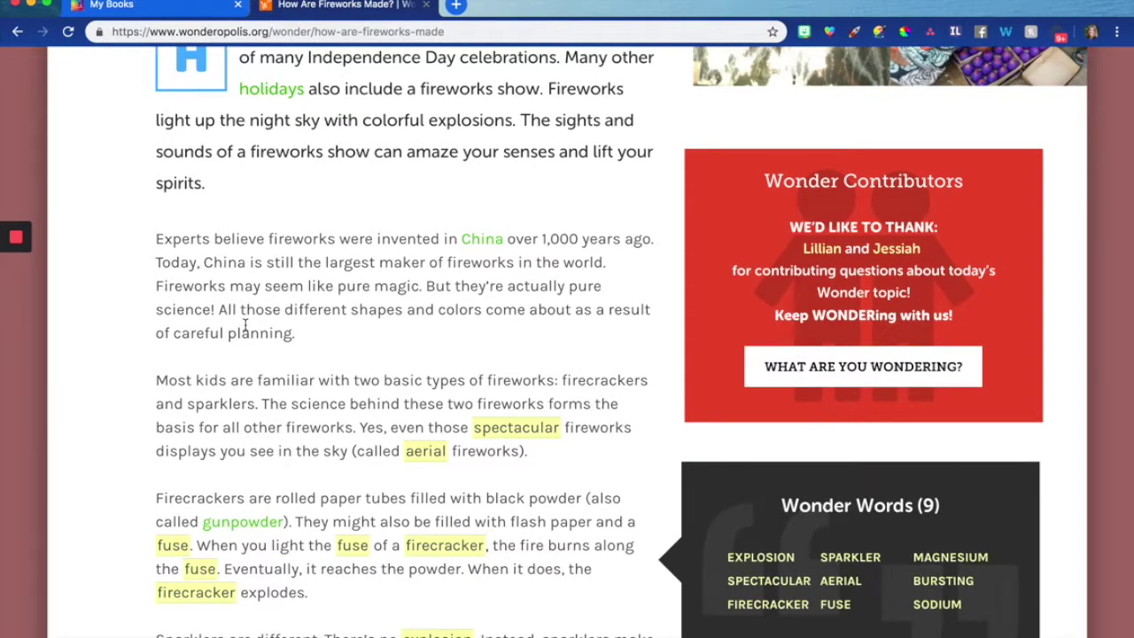
Open the linked wonder for "China" from the fireworks article and close it again
{"action": "scroll", "coordinate": [245, 324], "scroll_direction": "up", "scroll_amount": 2}
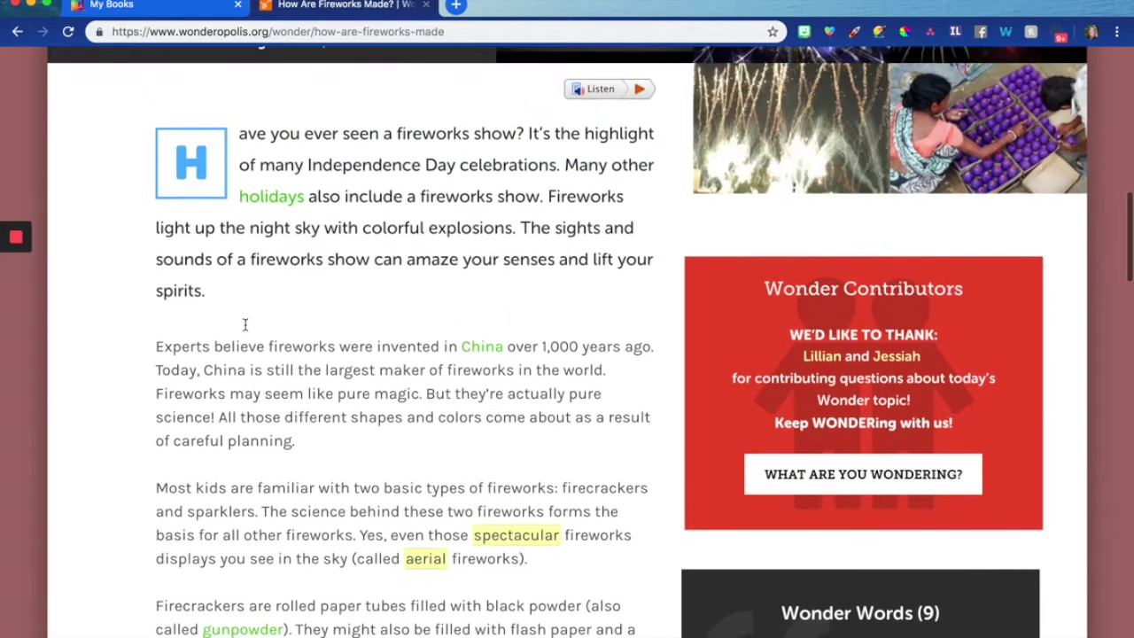
{"action": "left_click", "coordinate": [471, 354]}
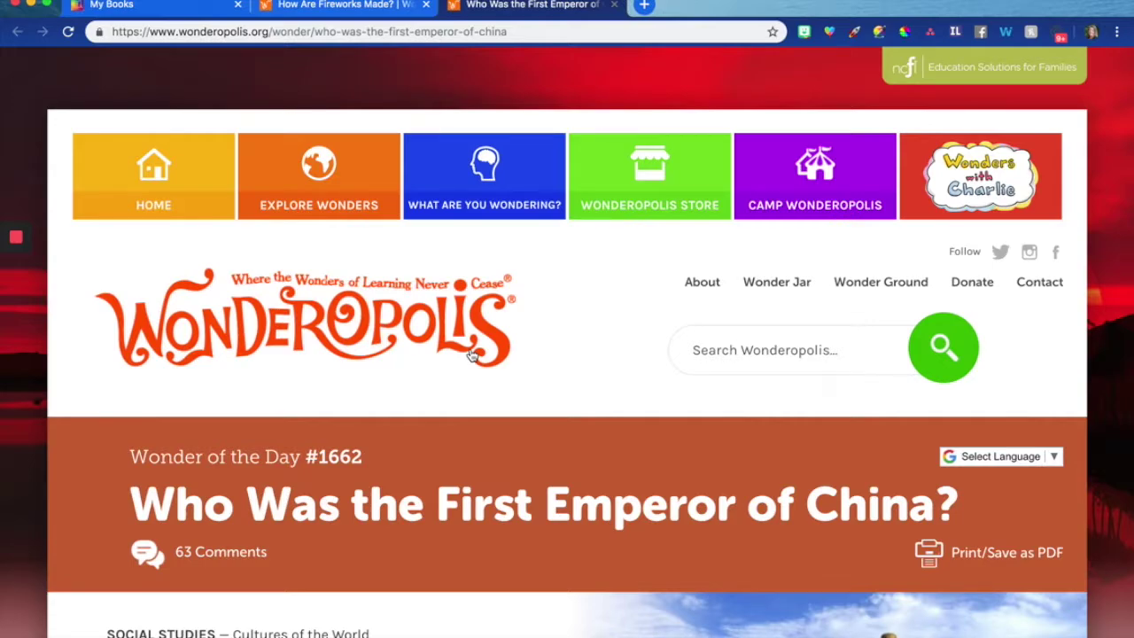
{"action": "left_click", "coordinate": [616, 6]}
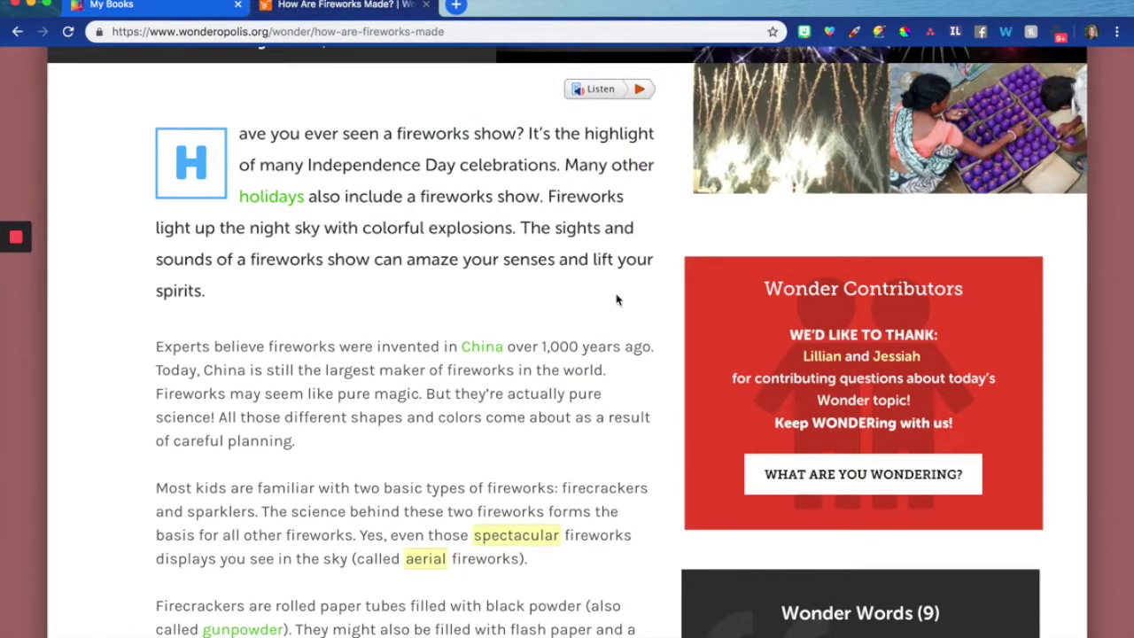
Look up the definition of the highlighted vocabulary word "spectacular" in the fireworks article
{"action": "scroll", "coordinate": [616, 298], "scroll_direction": "down", "scroll_amount": 3}
{"action": "scroll", "coordinate": [617, 299], "scroll_direction": "down", "scroll_amount": 2}
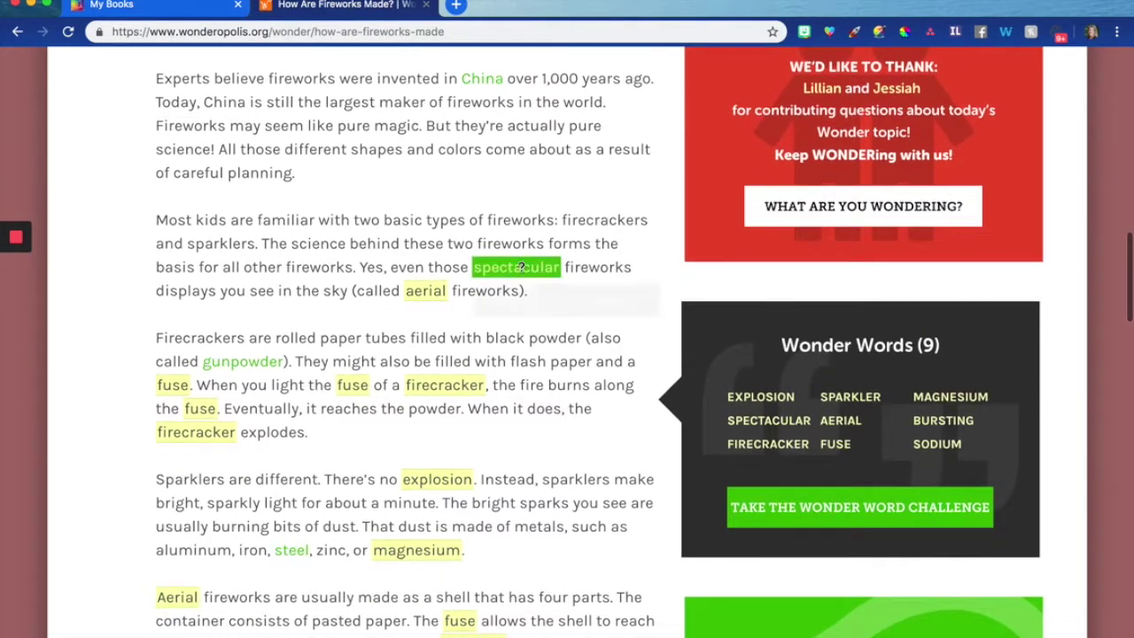
{"action": "mouse_move", "coordinate": [512, 271]}
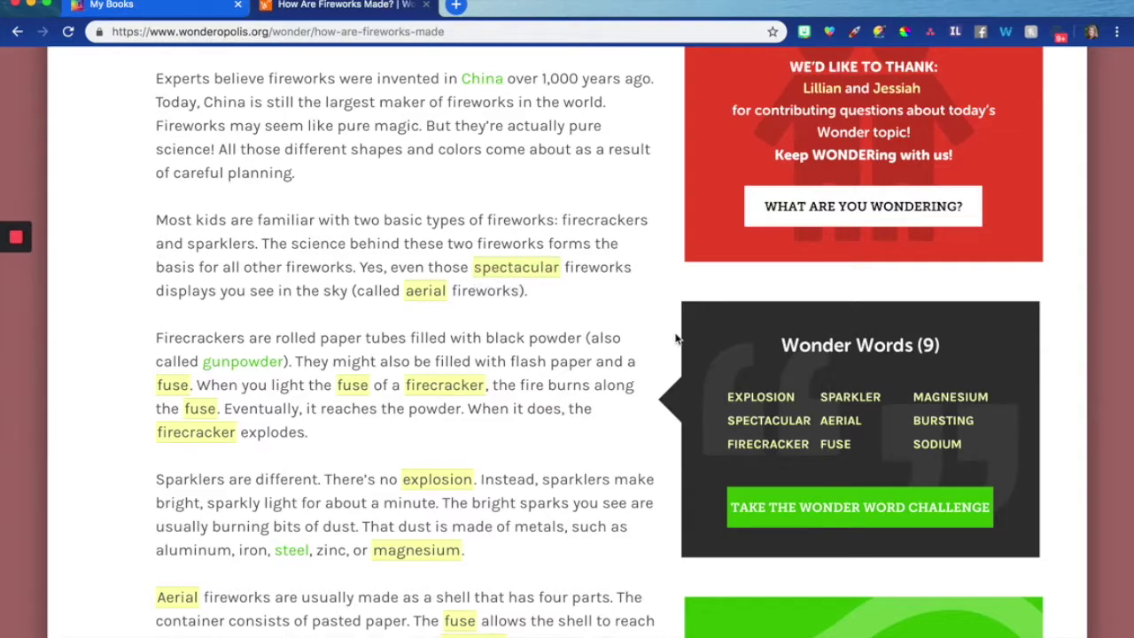
Open the Wonder Word Challenge for the fireworks article to view the word-matching activity, and quit it
{"action": "scroll", "coordinate": [741, 360], "scroll_direction": "down", "scroll_amount": 2}
{"action": "scroll", "coordinate": [740, 359], "scroll_direction": "down", "scroll_amount": 2}
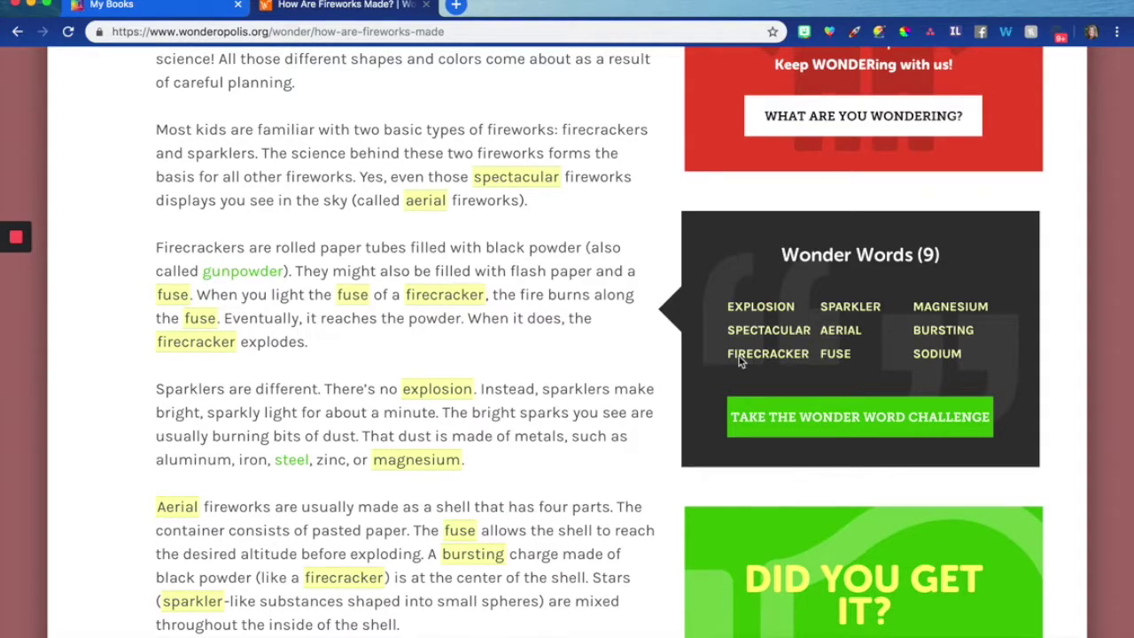
{"action": "left_click", "coordinate": [791, 417]}
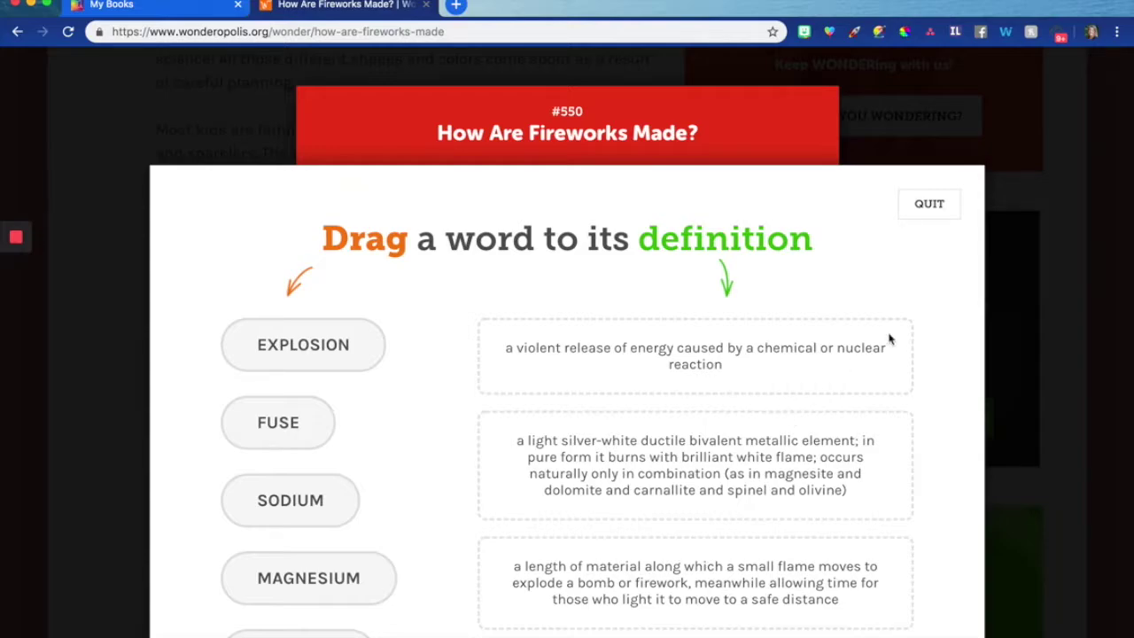
{"action": "left_click", "coordinate": [918, 204]}
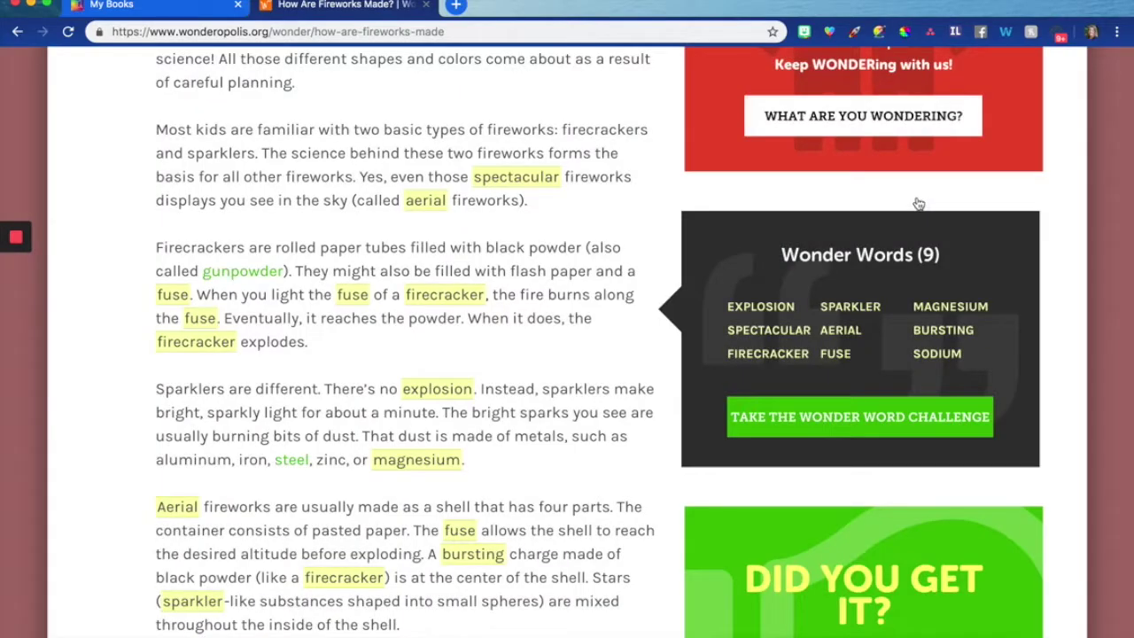
Open the "Test Your Knowledge" quiz of the fireworks article to view its first question, and quit it
{"action": "scroll", "coordinate": [918, 203], "scroll_direction": "down", "scroll_amount": 3}
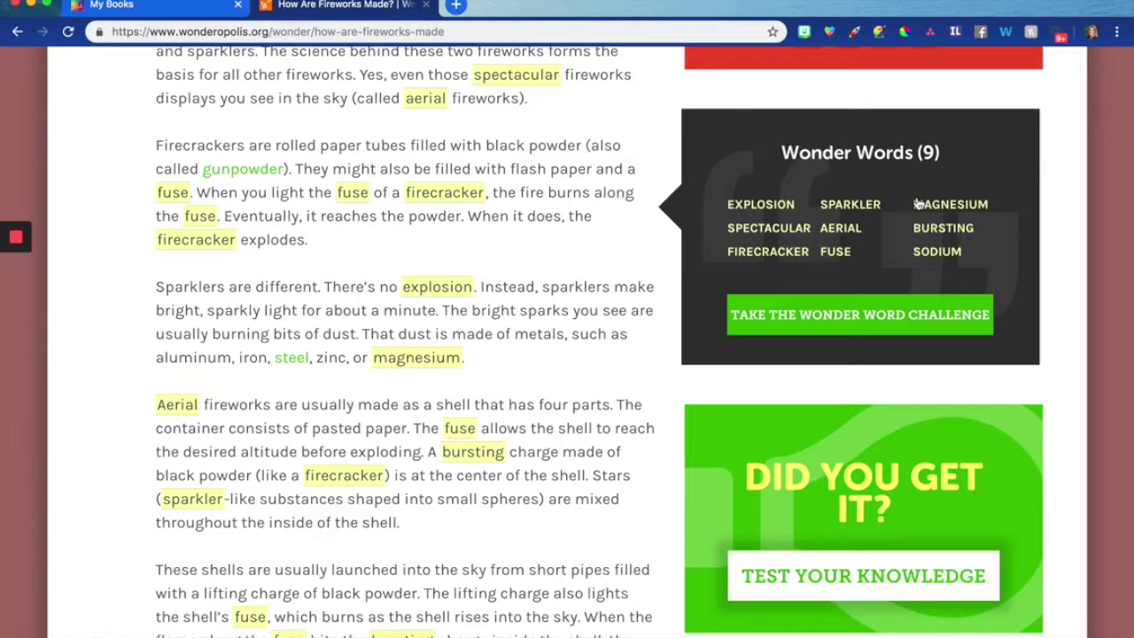
{"action": "scroll", "coordinate": [919, 204], "scroll_direction": "down", "scroll_amount": 3}
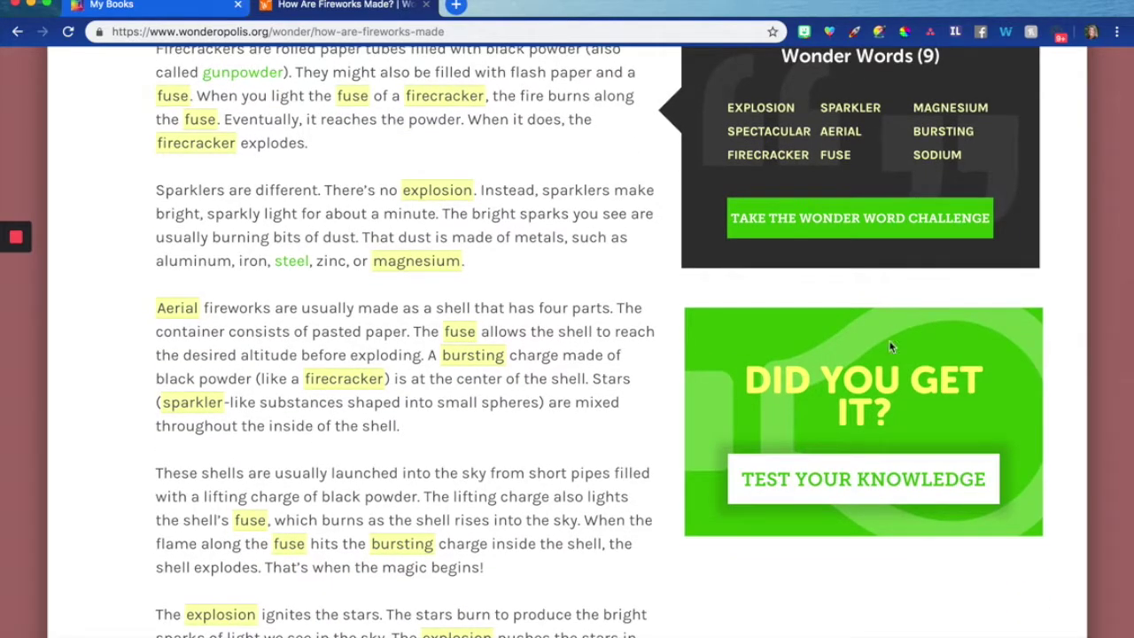
{"action": "left_click", "coordinate": [870, 483]}
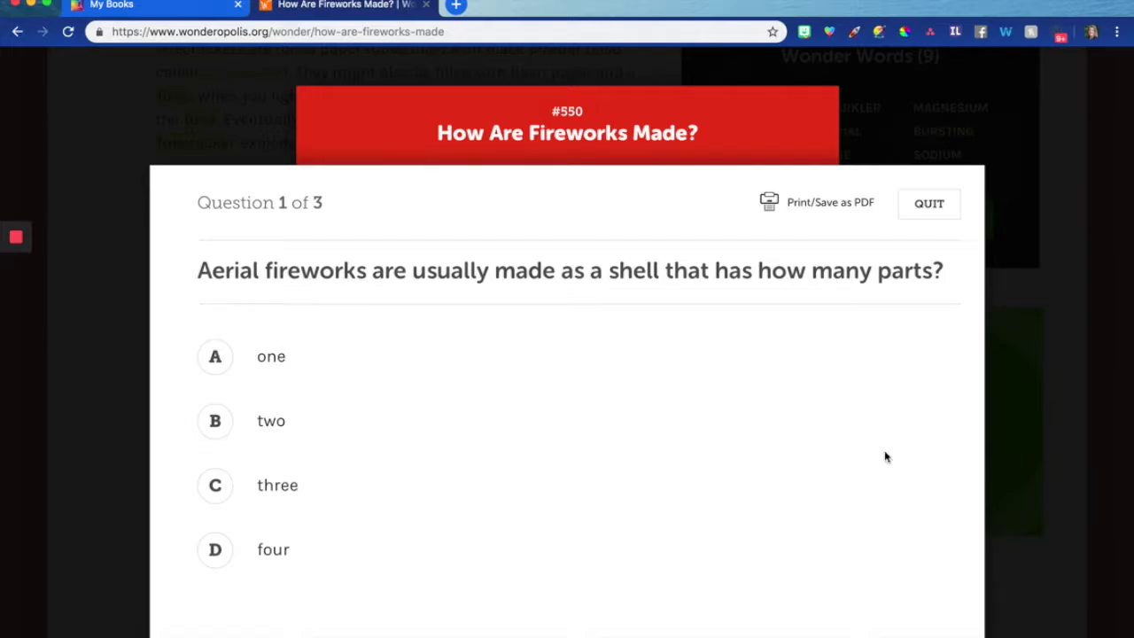
{"action": "left_click", "coordinate": [936, 210]}
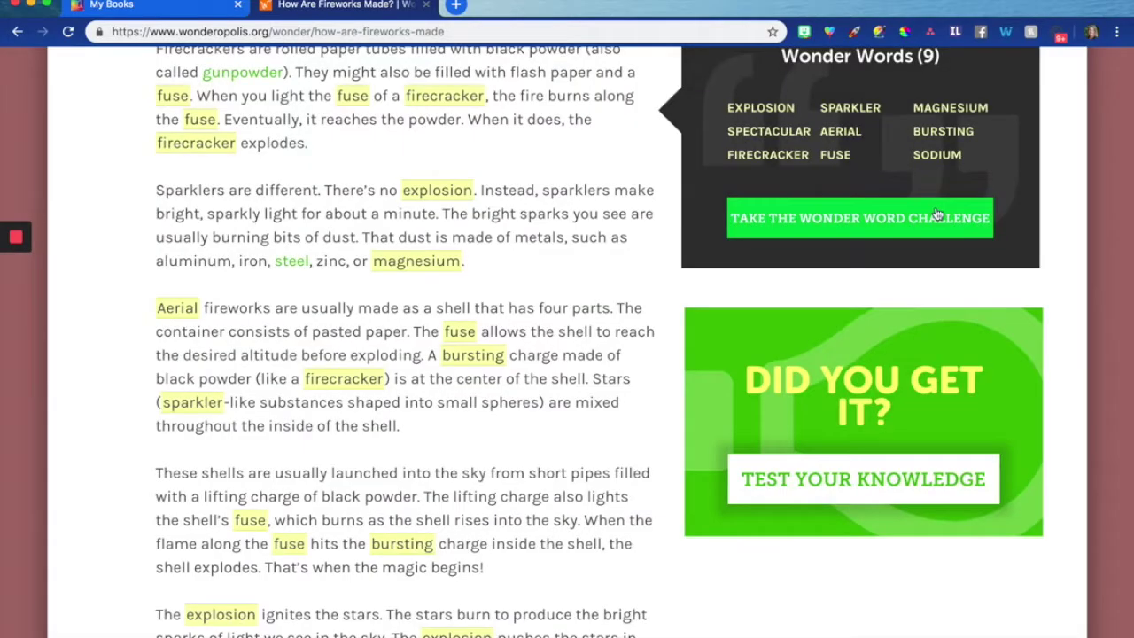
Review the rest of the fireworks article, including its standards and Try It Out activities, and return to the Listen option, video and title
{"action": "scroll", "coordinate": [937, 214], "scroll_direction": "down", "scroll_amount": 10}
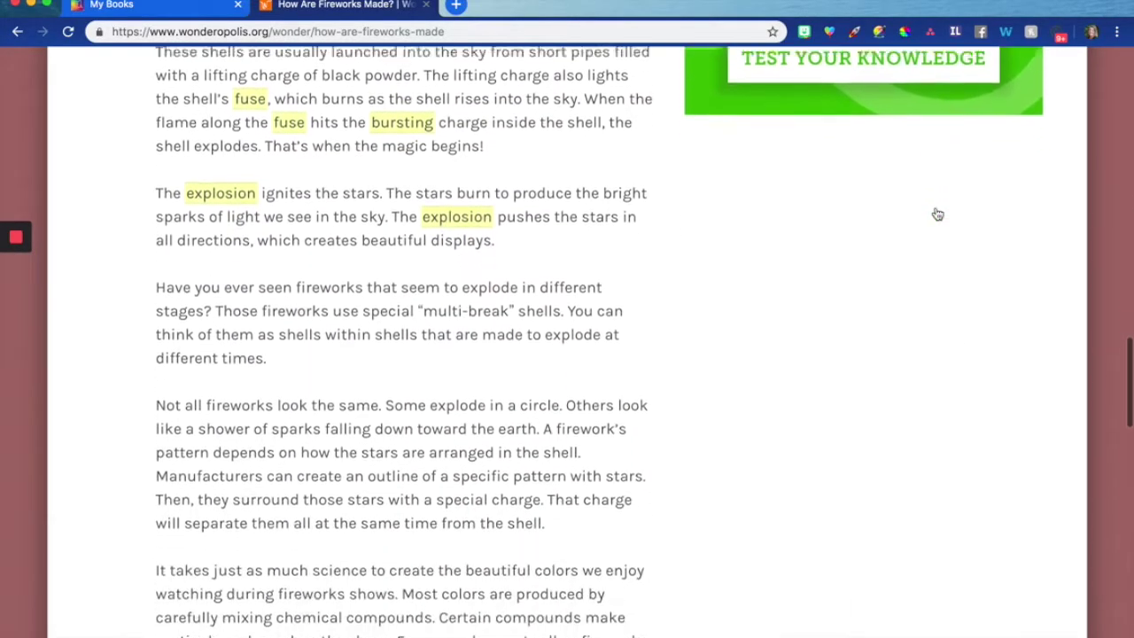
{"action": "scroll", "coordinate": [937, 215], "scroll_direction": "down", "scroll_amount": 7}
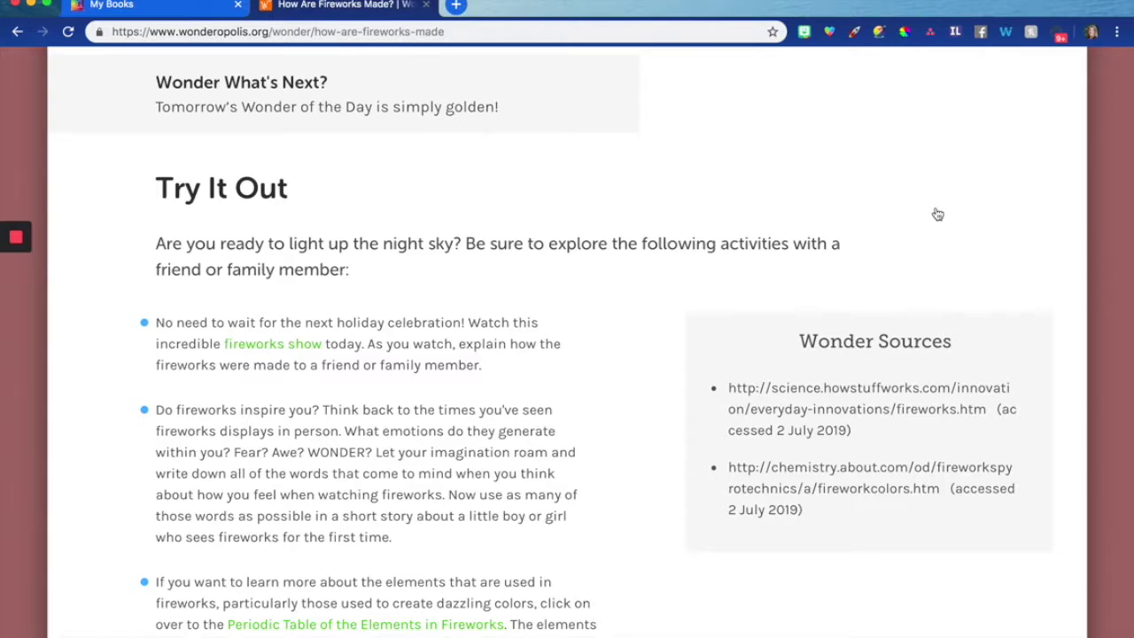
{"action": "scroll", "coordinate": [937, 214], "scroll_direction": "up", "scroll_amount": 5}
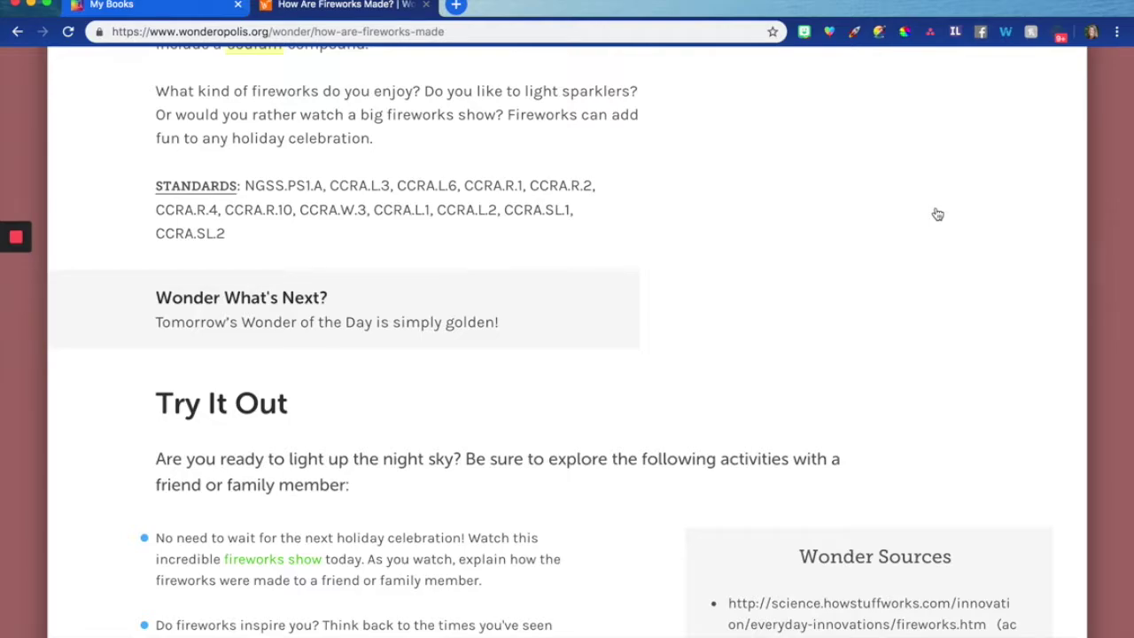
{"action": "scroll", "coordinate": [938, 215], "scroll_direction": "up", "scroll_amount": 7}
{"action": "scroll", "coordinate": [937, 215], "scroll_direction": "up", "scroll_amount": 20}
{"action": "scroll", "coordinate": [938, 215], "scroll_direction": "up", "scroll_amount": 8}
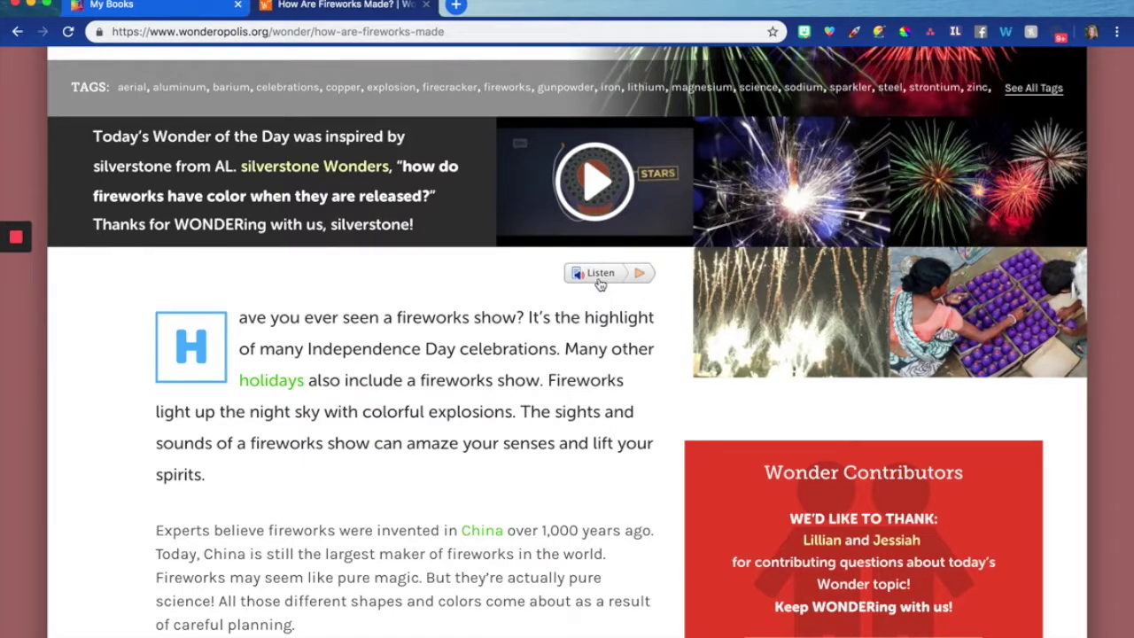
{"action": "scroll", "coordinate": [601, 284], "scroll_direction": "up", "scroll_amount": 5}
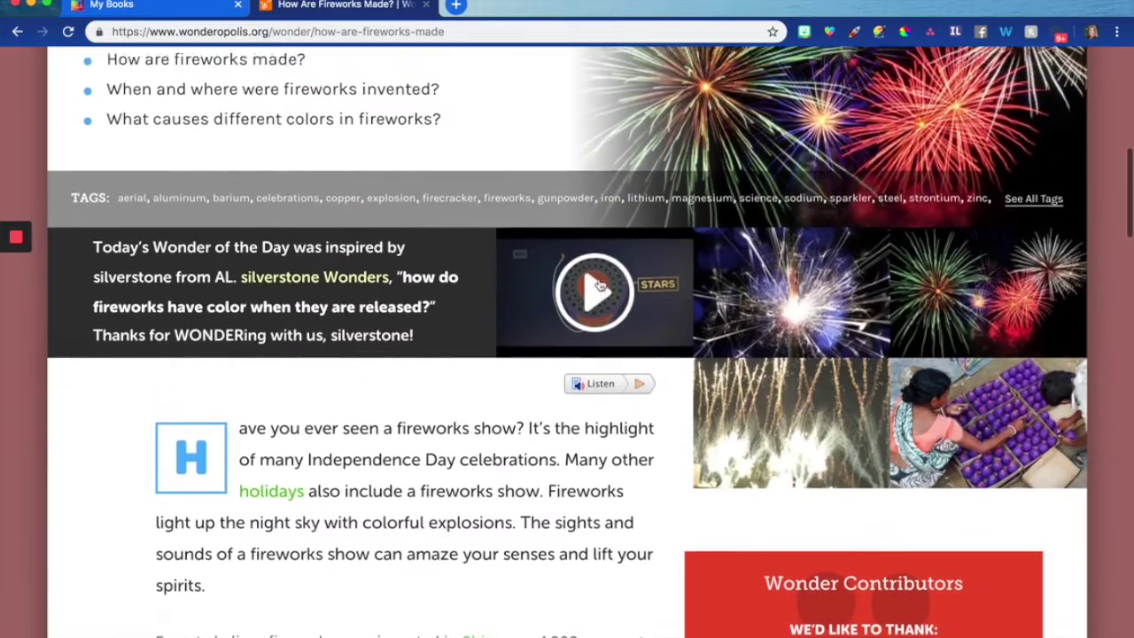
{"action": "scroll", "coordinate": [600, 284], "scroll_direction": "up", "scroll_amount": 3}
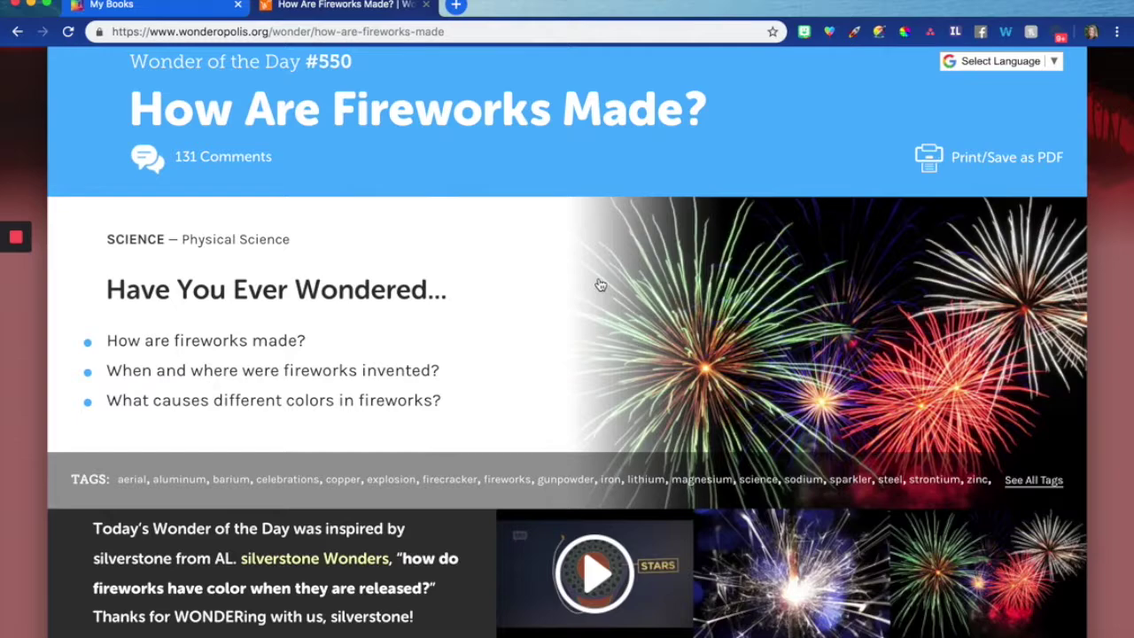
{"action": "scroll", "coordinate": [601, 284], "scroll_direction": "up", "scroll_amount": 3}
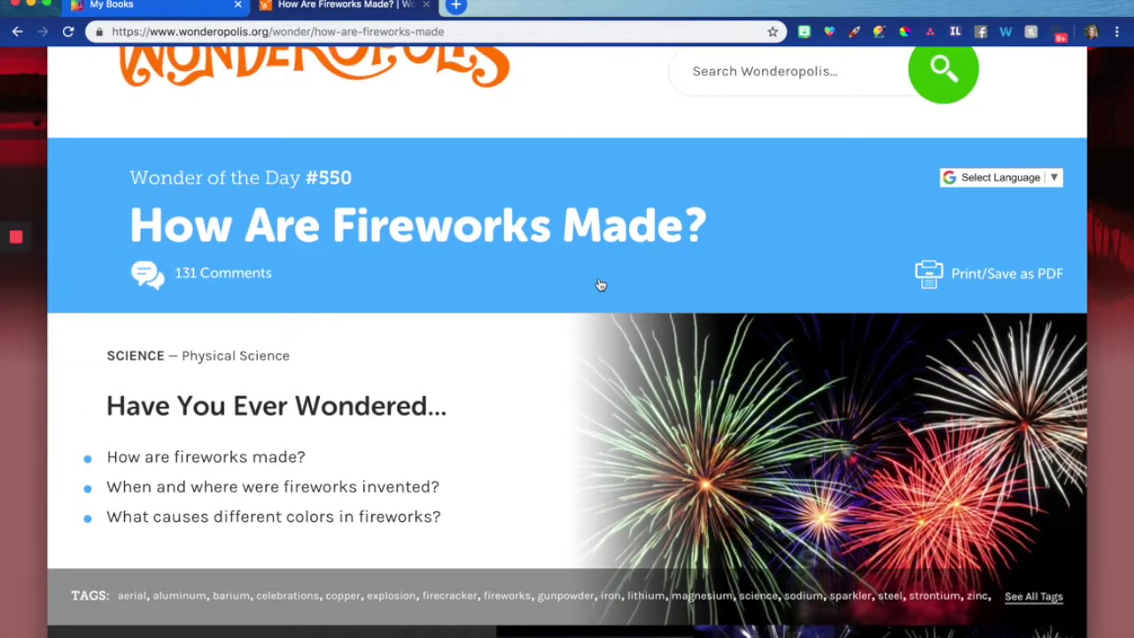
Search Wonderopolis for "dogs" and look through the matching wonders
{"action": "scroll", "coordinate": [601, 285], "scroll_direction": "up", "scroll_amount": 2}
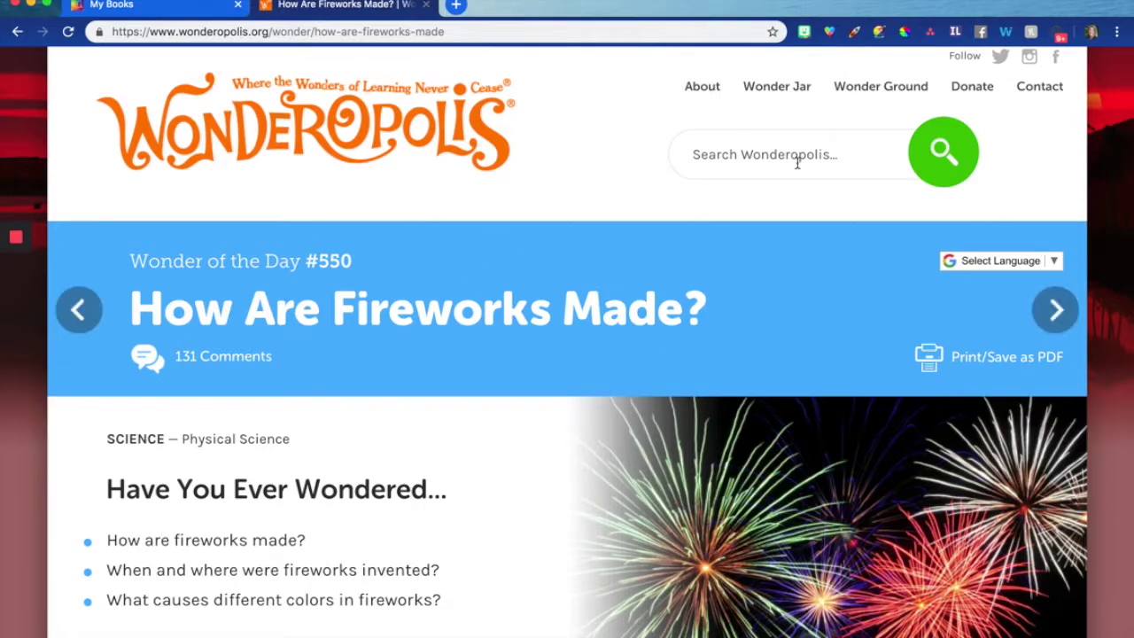
{"action": "left_click", "coordinate": [758, 152]}
{"action": "type", "text": "dogs"}
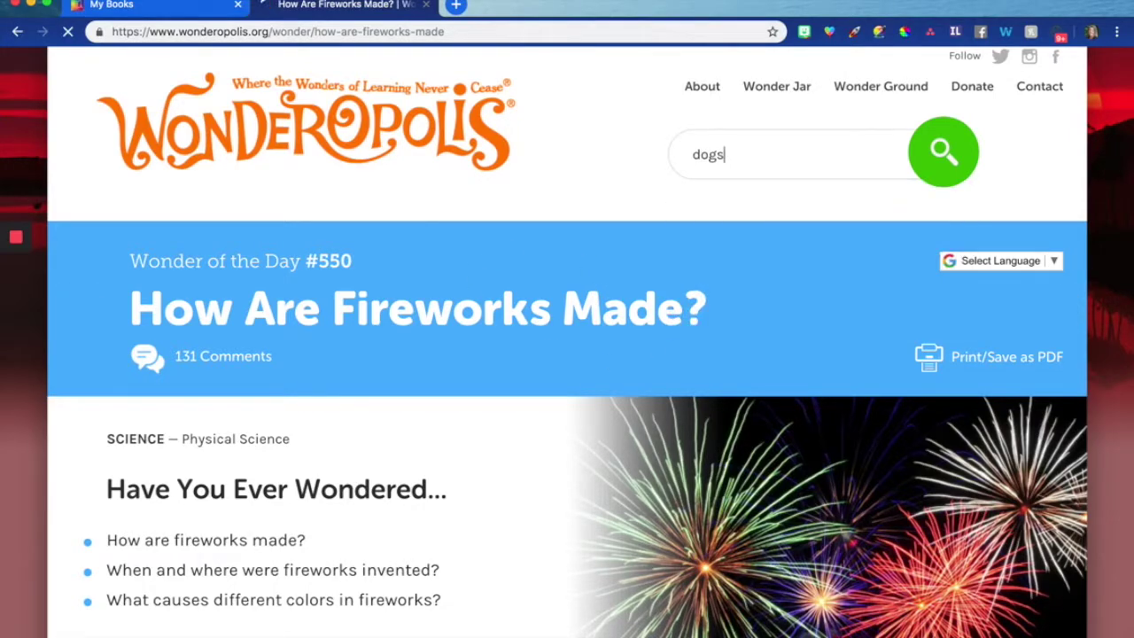
{"action": "key", "text": "Return"}
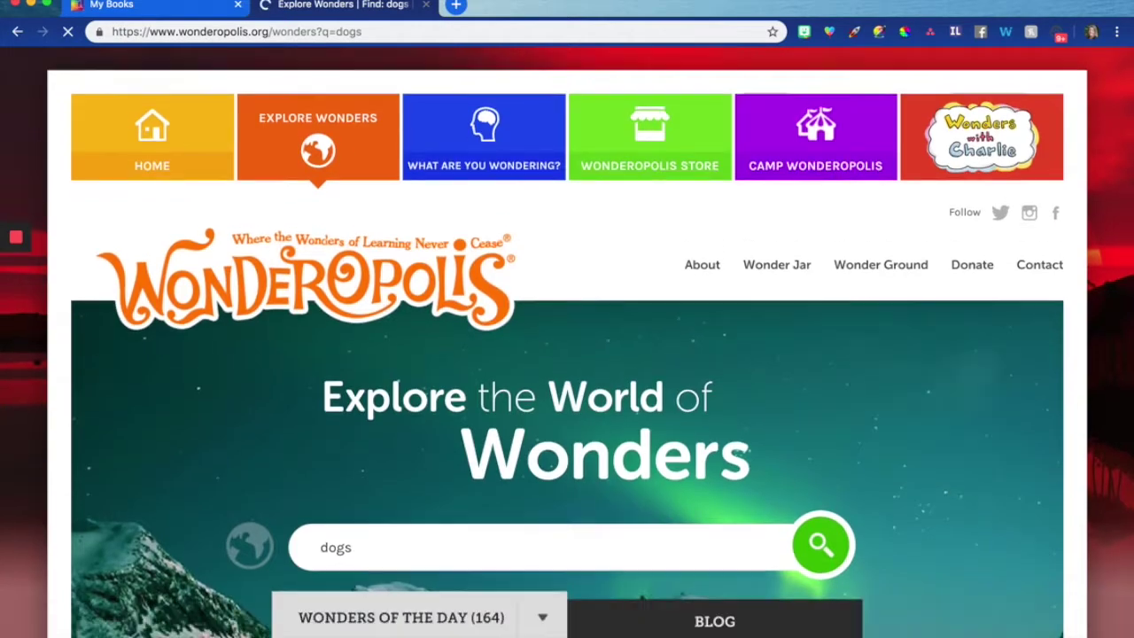
{"action": "scroll", "coordinate": [565, 343], "scroll_direction": "down", "scroll_amount": 4}
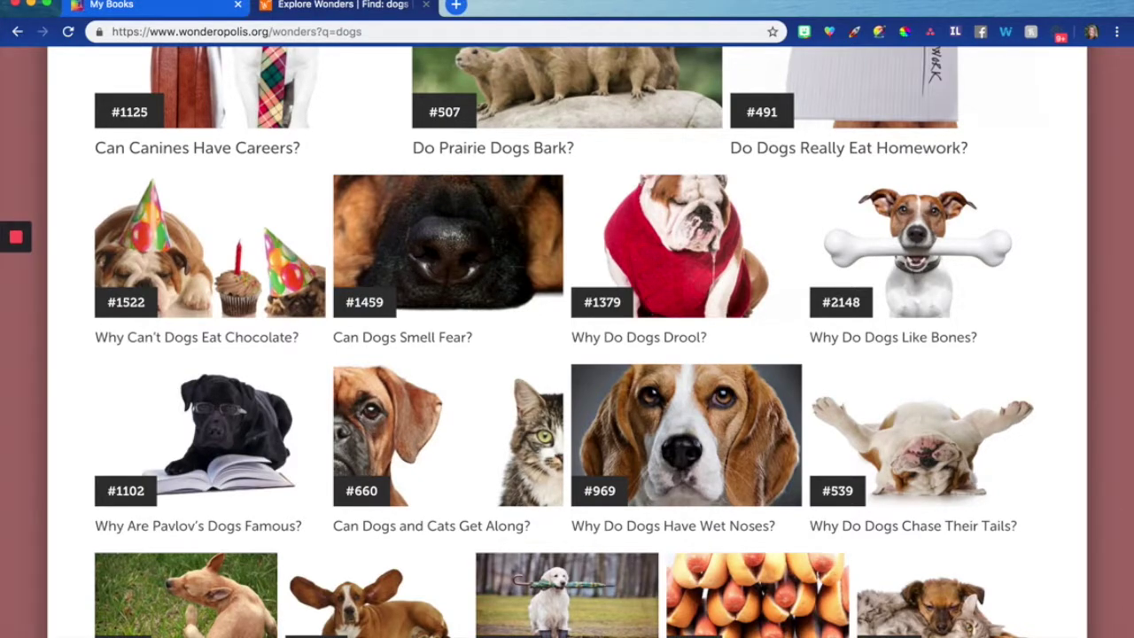
{"action": "scroll", "coordinate": [567, 344], "scroll_direction": "up", "scroll_amount": 6}
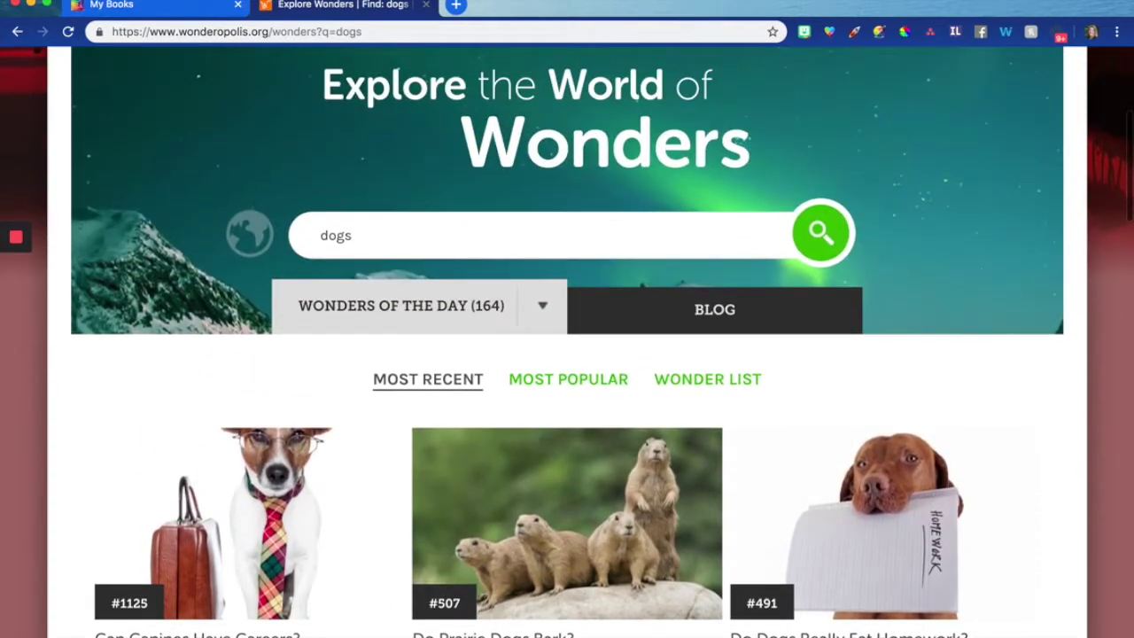
{"action": "scroll", "coordinate": [567, 344], "scroll_direction": "up", "scroll_amount": 3}
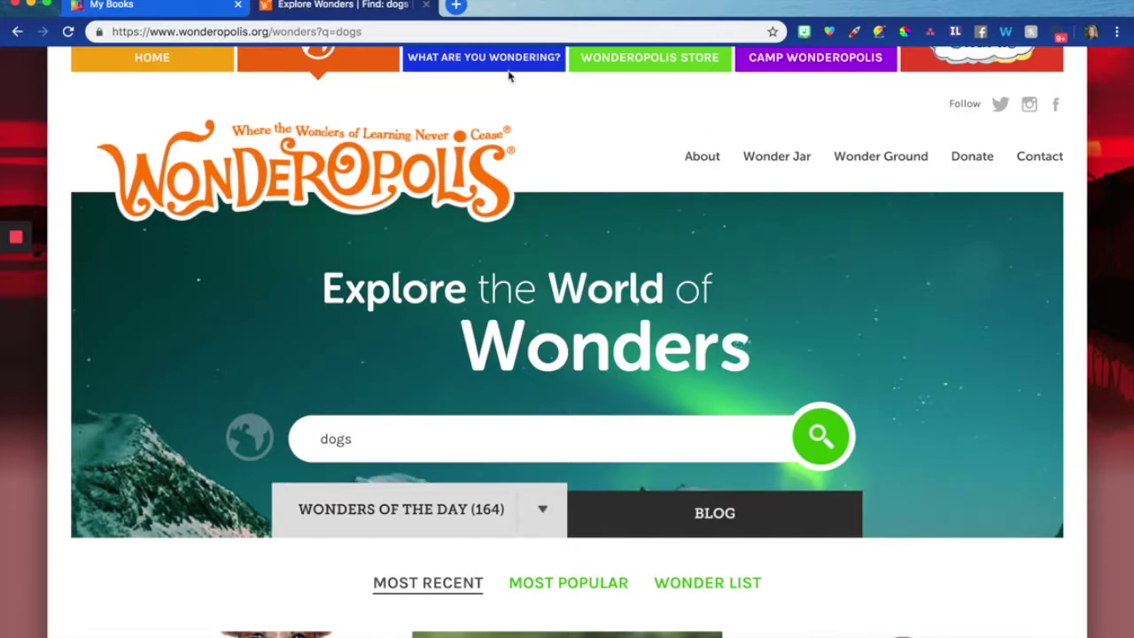
Switch to Book Creator, open "My Book of Wonders" for editing, and go to page 2
{"action": "left_click", "coordinate": [164, 13]}
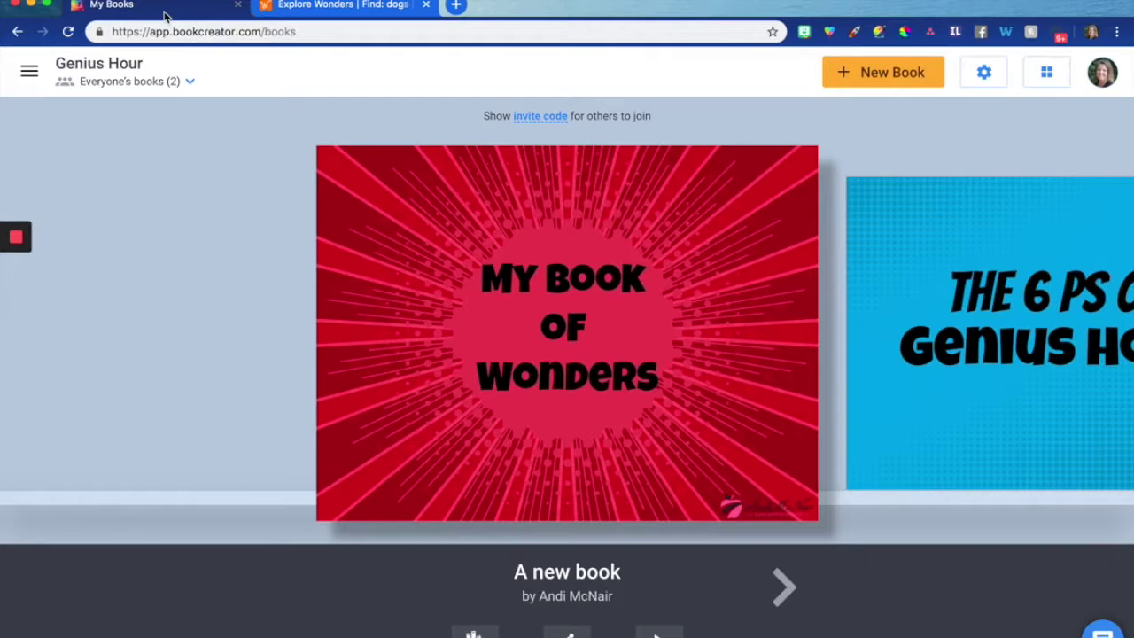
{"action": "mouse_move", "coordinate": [492, 282]}
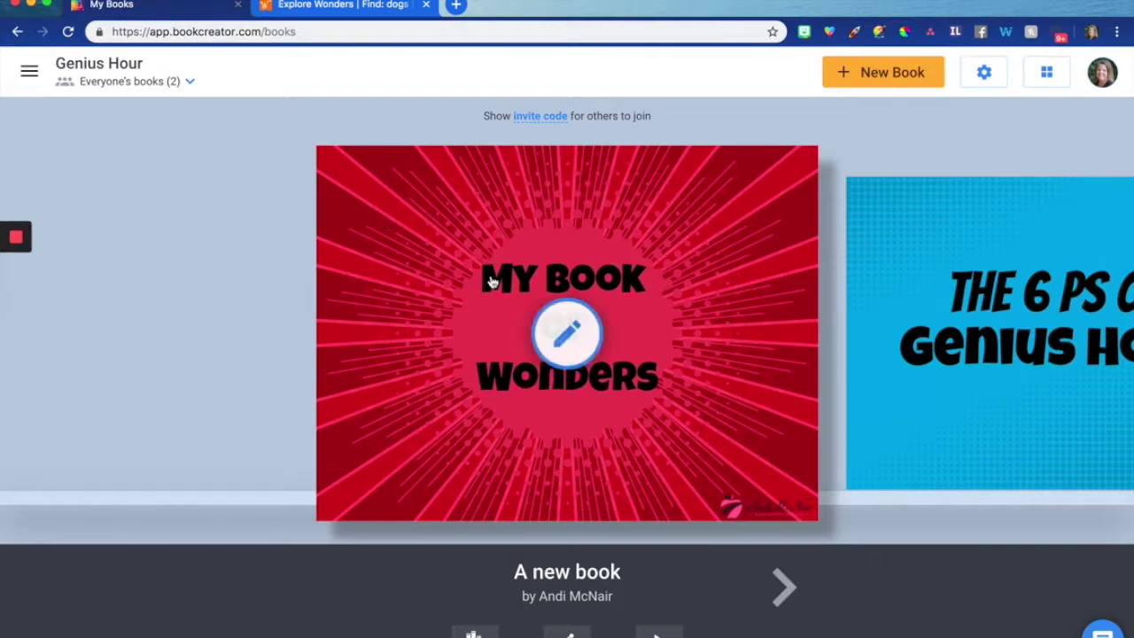
{"action": "left_click", "coordinate": [563, 326]}
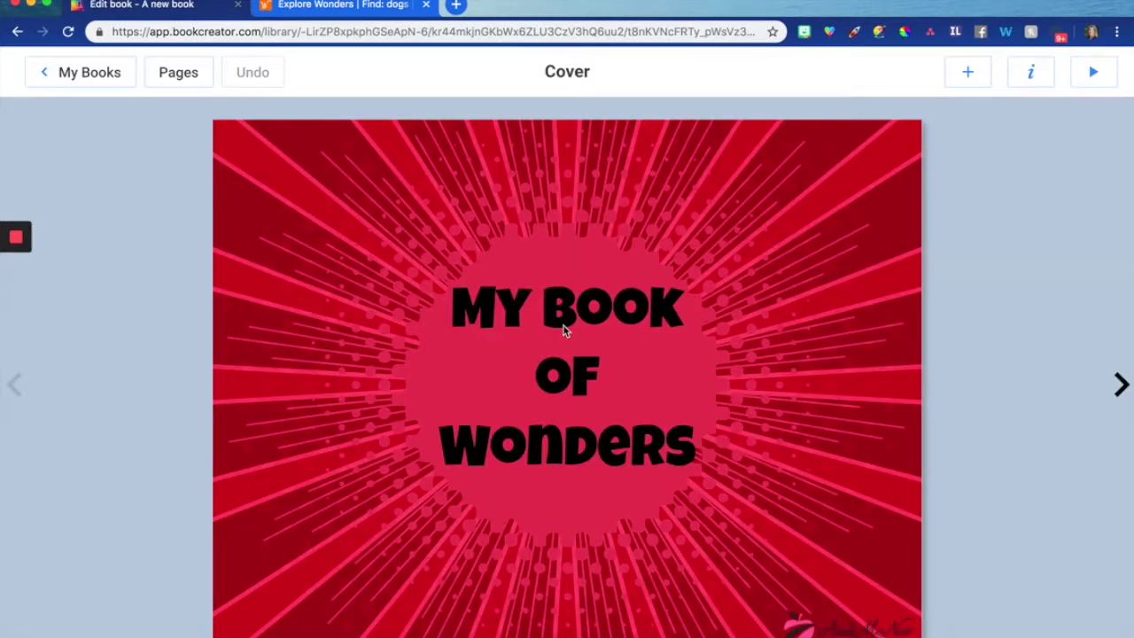
{"action": "left_click", "coordinate": [1120, 387]}
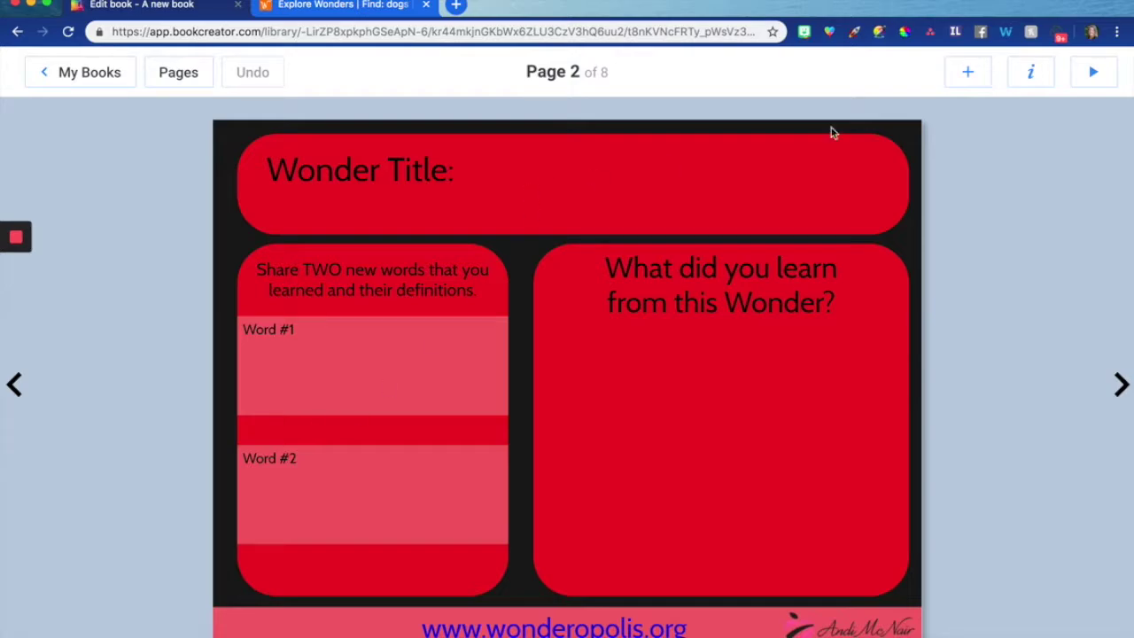
Add the text "Definition" to page 2 and place it in the Word #1 box
{"action": "left_click", "coordinate": [966, 75]}
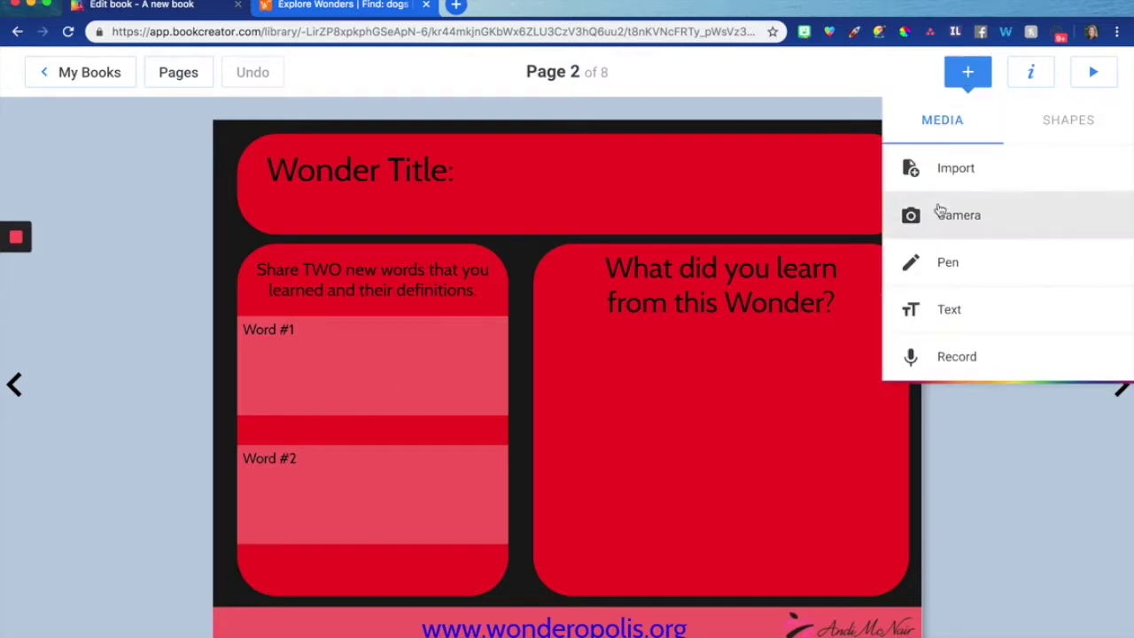
{"action": "left_click", "coordinate": [946, 312]}
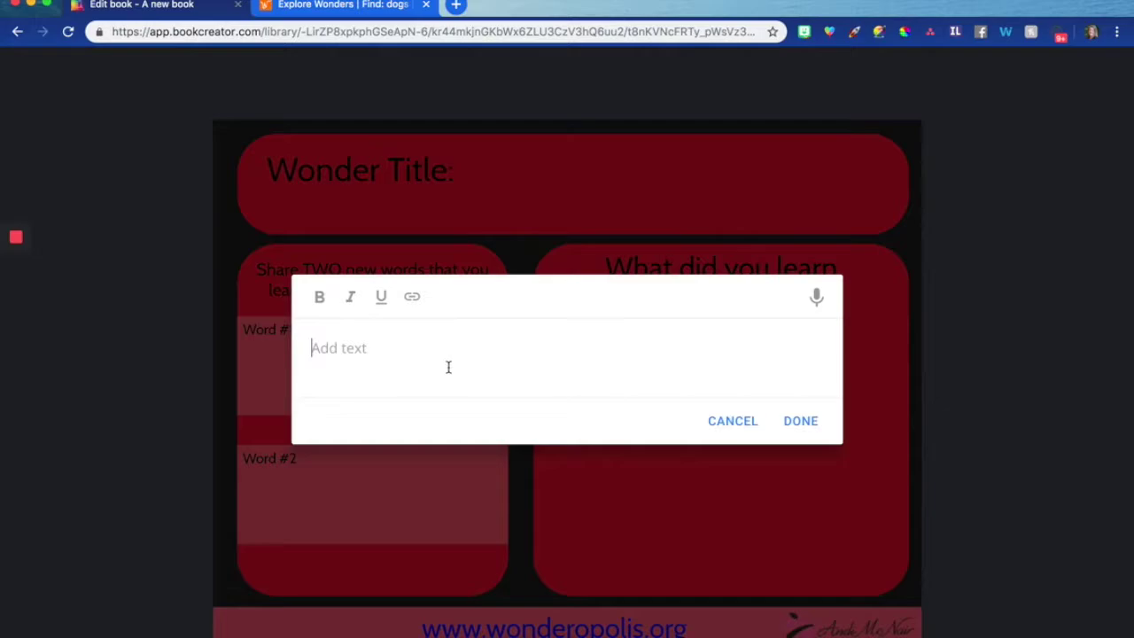
{"action": "type", "text": "Definition"}
{"action": "left_click", "coordinate": [800, 422]}
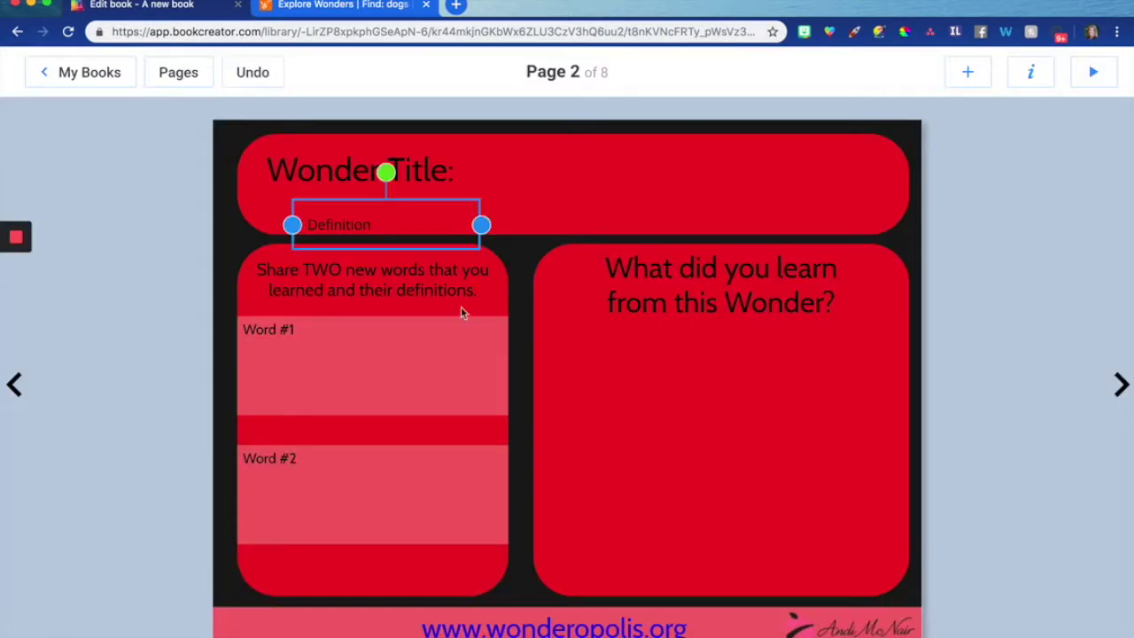
{"action": "left_click_drag", "start_coordinate": [369, 231], "coordinate": [353, 373]}
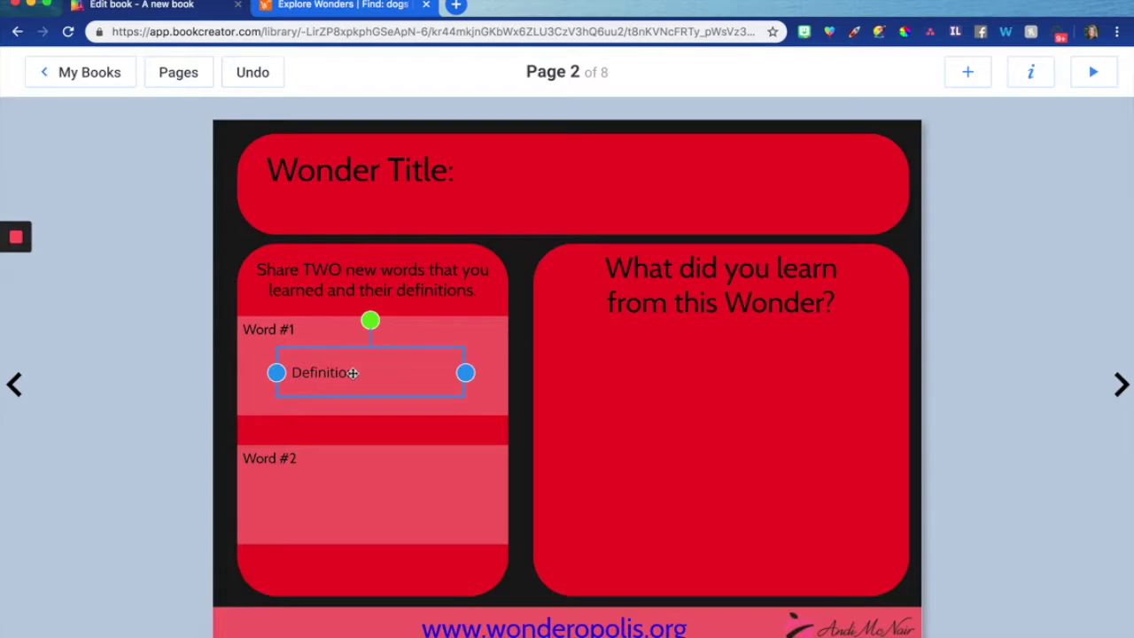
Reopen the "Definition" text for editing, close it without changes, and delete the text from the Word #1 box
{"action": "double_click", "coordinate": [352, 373]}
{"action": "right_click", "coordinate": [354, 372]}
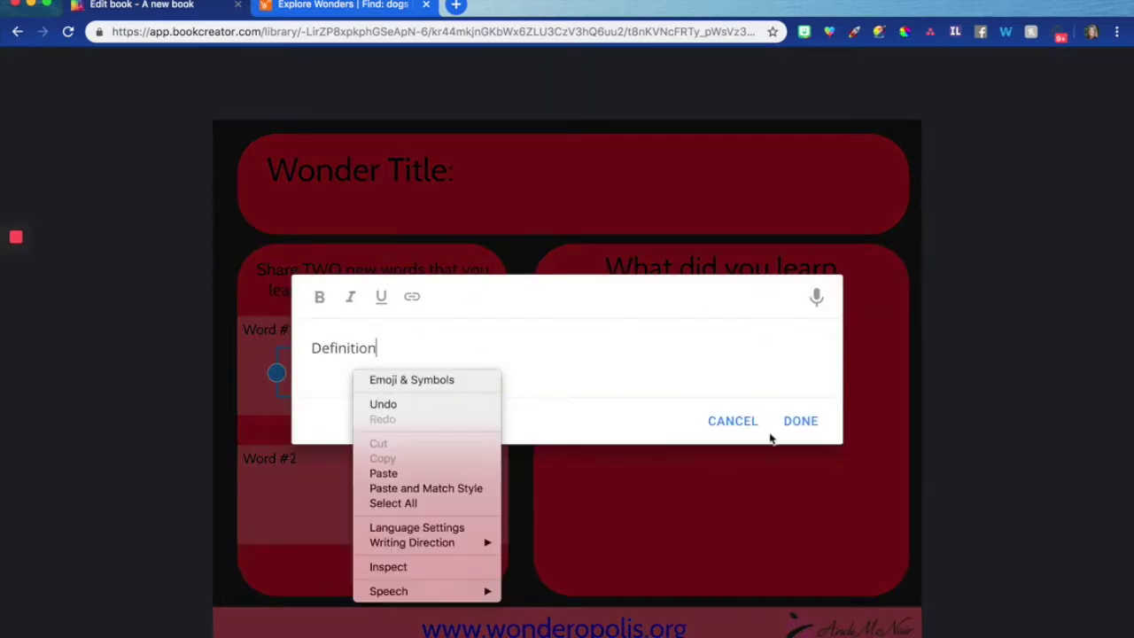
{"action": "left_click", "coordinate": [809, 425]}
{"action": "left_click", "coordinate": [800, 421]}
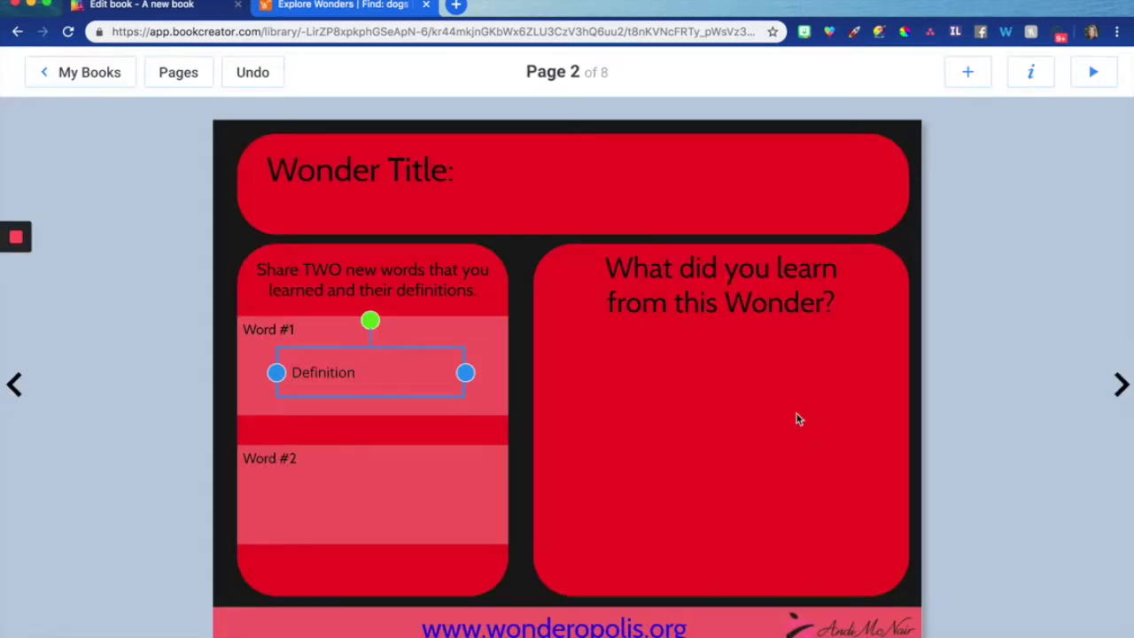
{"action": "right_click", "coordinate": [415, 379]}
{"action": "left_click", "coordinate": [469, 391]}
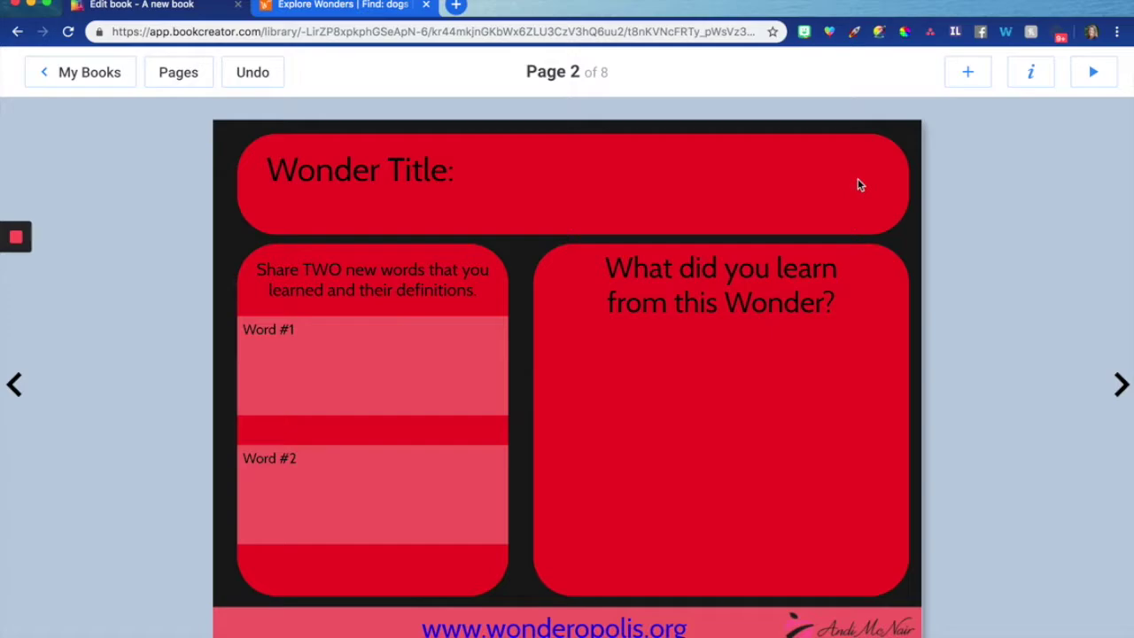
Draw a small house with the Auto pen in the Word #1 box and replace it with the suggested doghouse icon
{"action": "left_click", "coordinate": [967, 75]}
{"action": "left_click", "coordinate": [965, 260]}
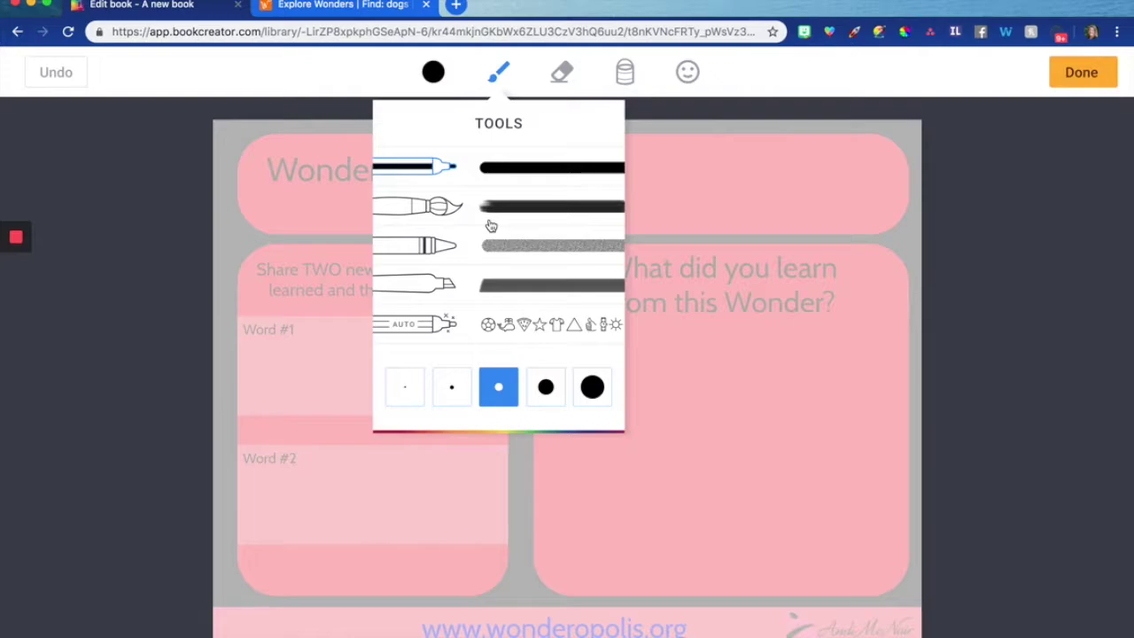
{"action": "left_click", "coordinate": [467, 326]}
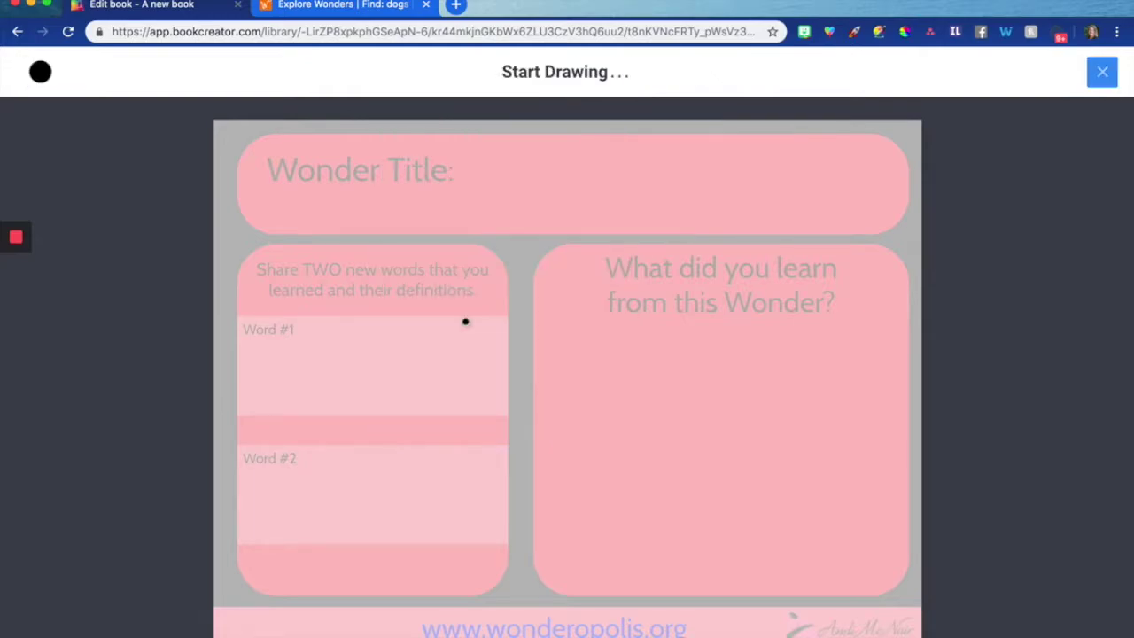
{"action": "mouse_move", "coordinate": [314, 355]}
{"action": "left_mouse_down"}
{"action": "mouse_move", "coordinate": [364, 358]}
{"action": "mouse_move", "coordinate": [371, 390]}
{"action": "mouse_move", "coordinate": [319, 403]}
{"action": "mouse_move", "coordinate": [304, 359]}
{"action": "mouse_move", "coordinate": [344, 324]}
{"action": "mouse_move", "coordinate": [372, 359]}
{"action": "left_mouse_up"}
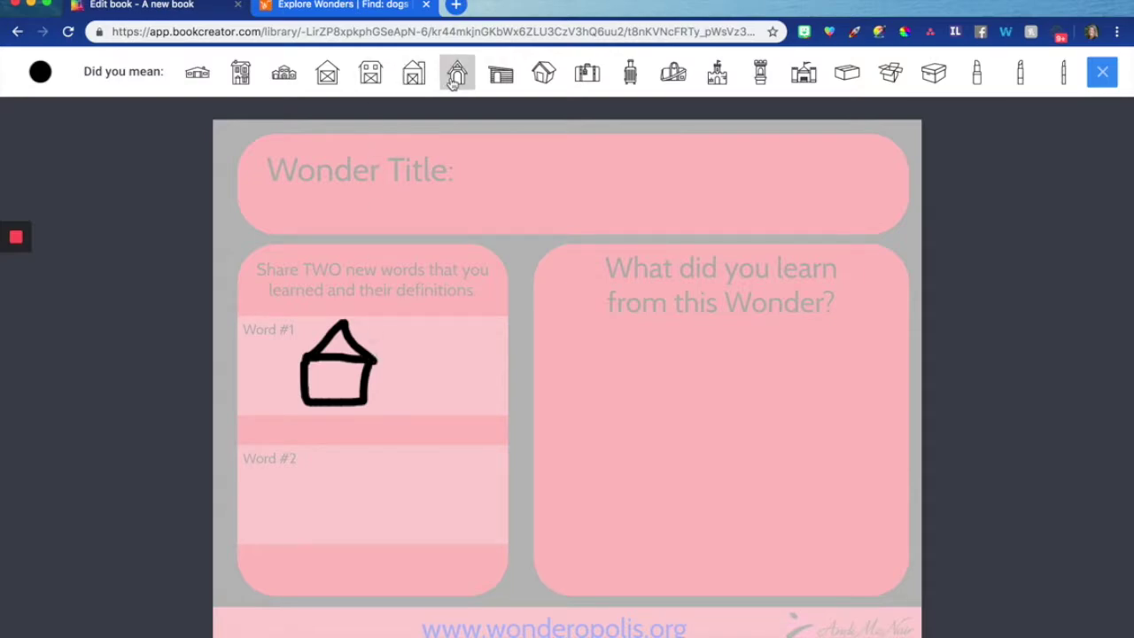
{"action": "left_click", "coordinate": [454, 76]}
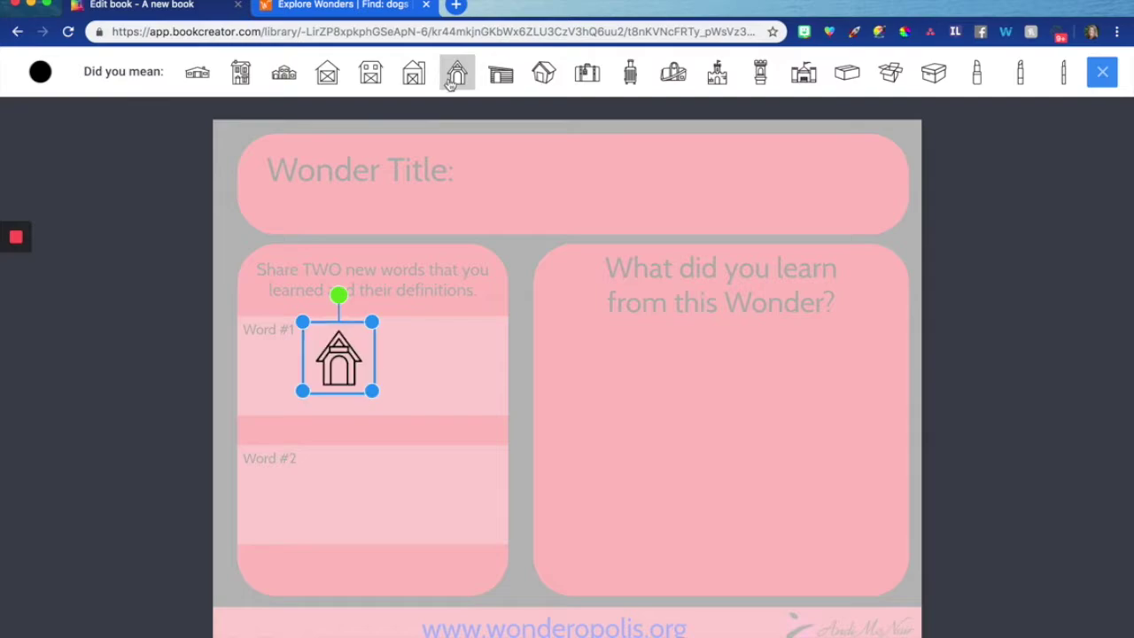
Finish the doghouse drawing and move it slightly within the Word #1 box
{"action": "left_click", "coordinate": [413, 379]}
{"action": "left_click", "coordinate": [352, 375]}
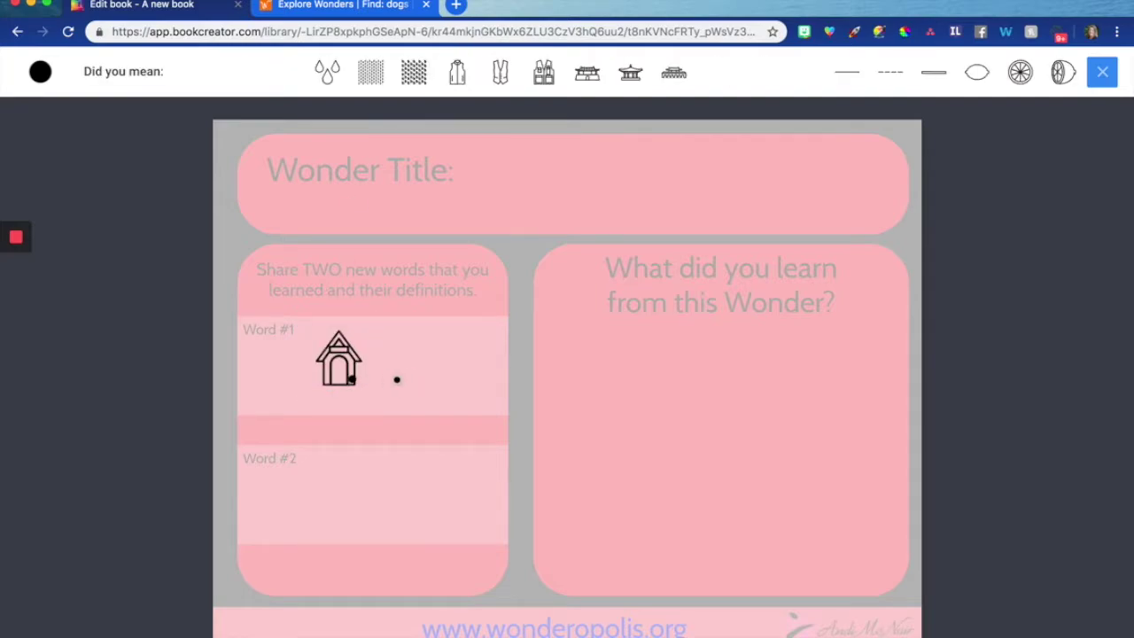
{"action": "left_click", "coordinate": [1103, 73]}
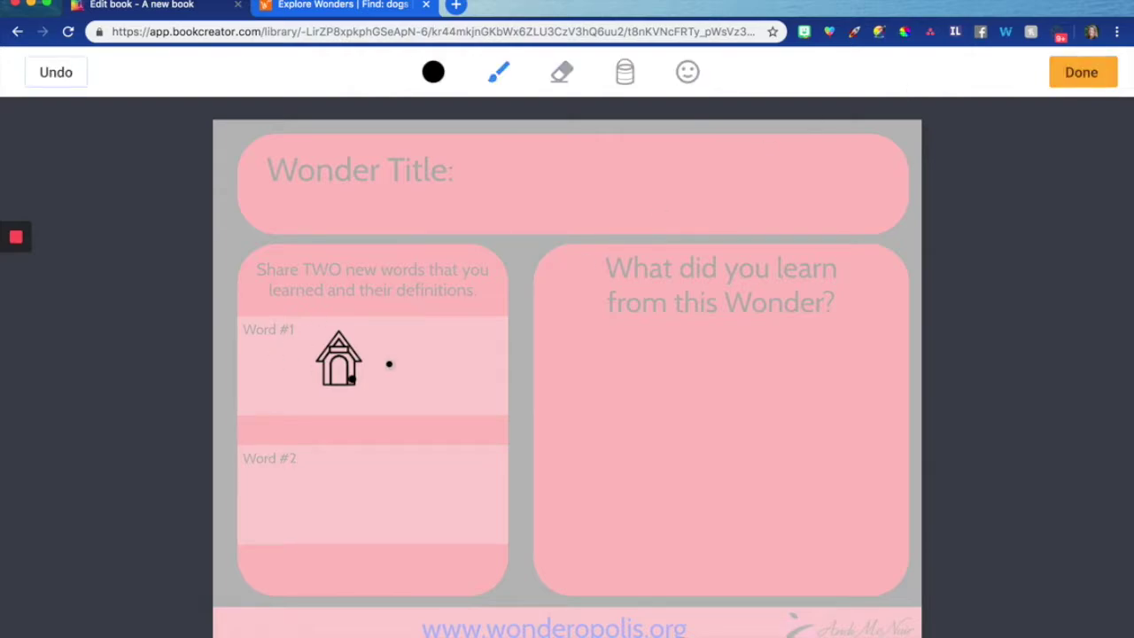
{"action": "left_click", "coordinate": [1080, 72]}
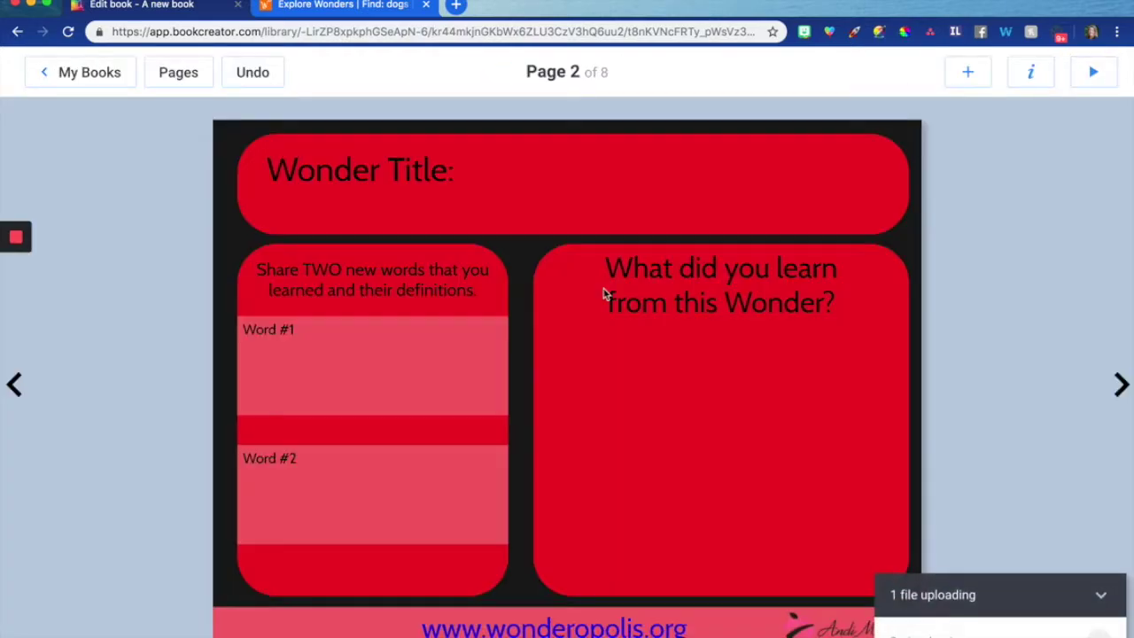
{"action": "left_click", "coordinate": [329, 359]}
{"action": "left_click_drag", "start_coordinate": [328, 359], "coordinate": [342, 371]}
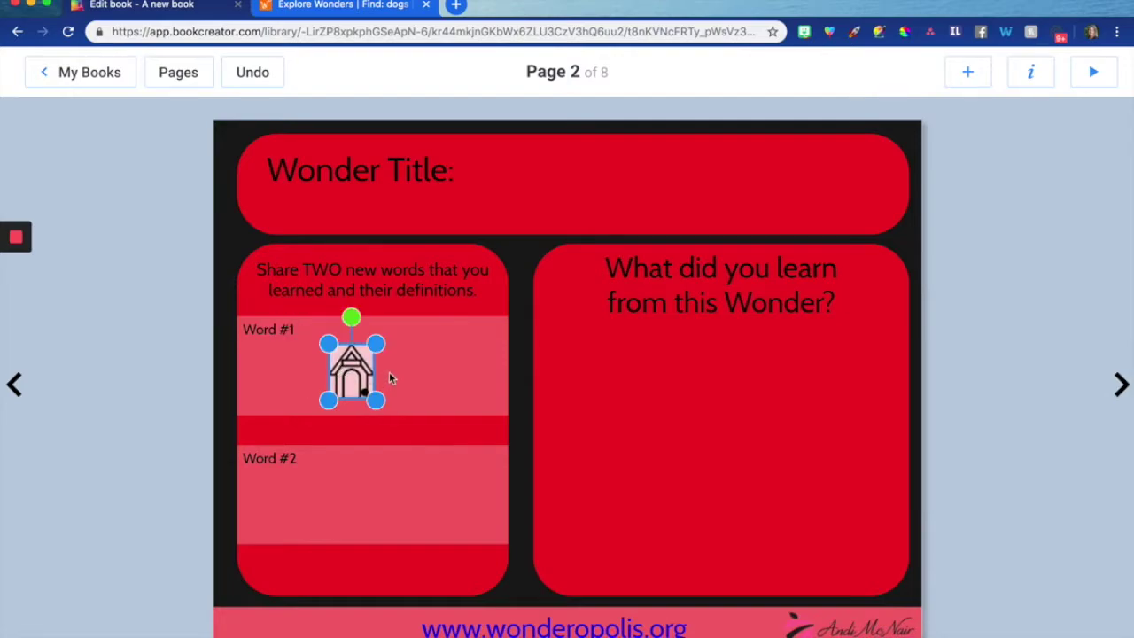
Delete the doghouse drawing from the Word #1 box
{"action": "left_click", "coordinate": [391, 379]}
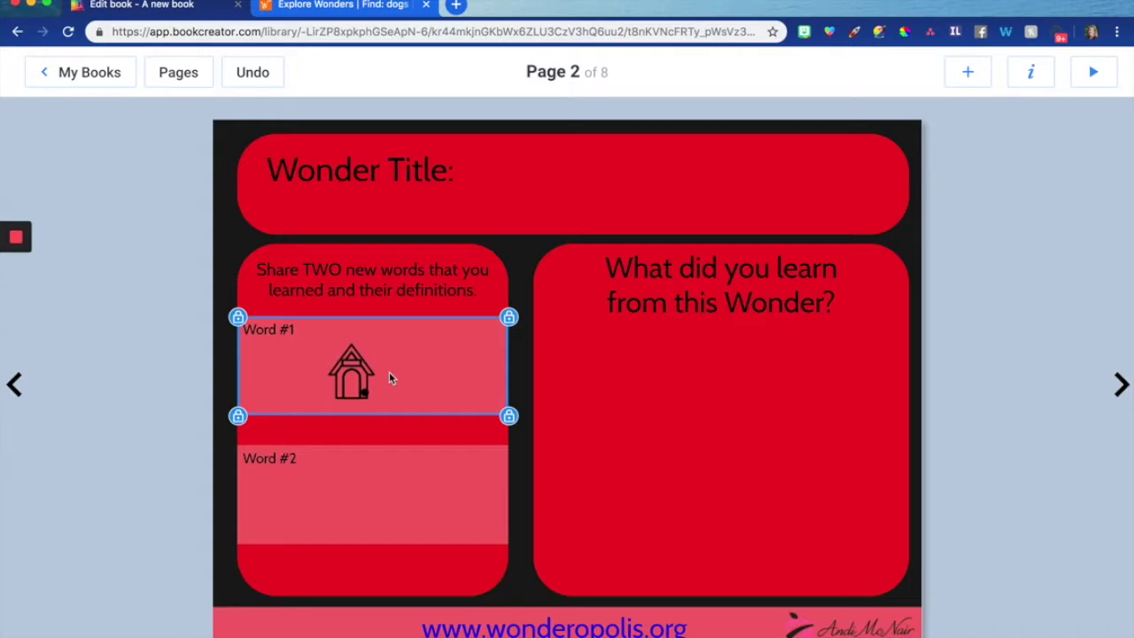
{"action": "left_click", "coordinate": [354, 376]}
{"action": "key", "text": "BackSpace"}
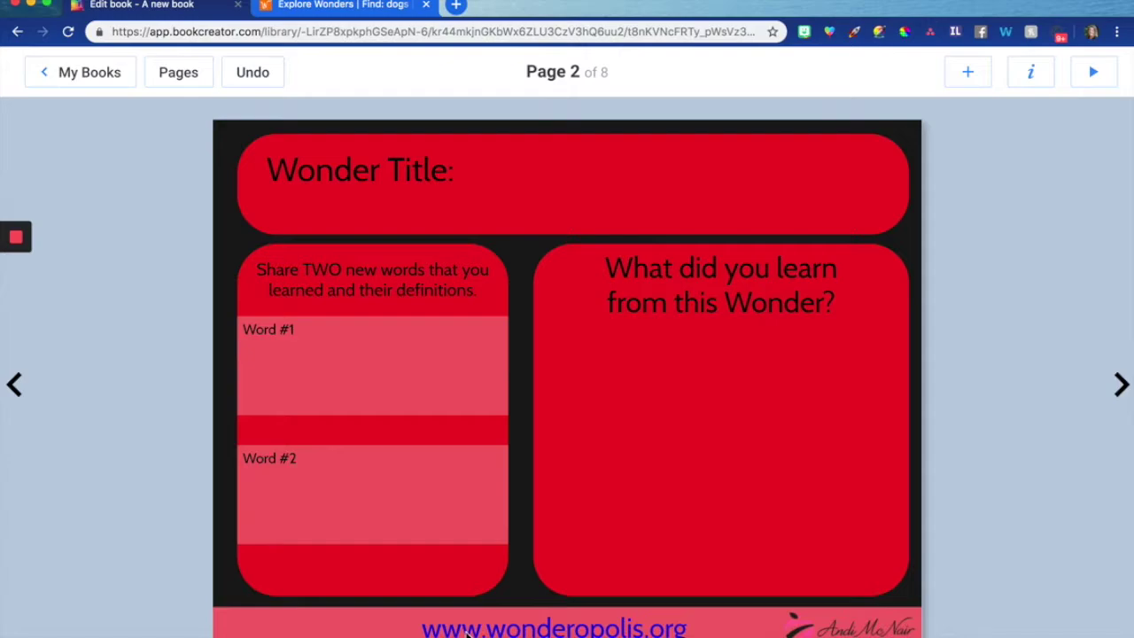
{"action": "left_click", "coordinate": [966, 74]}
{"action": "left_click", "coordinate": [951, 310]}
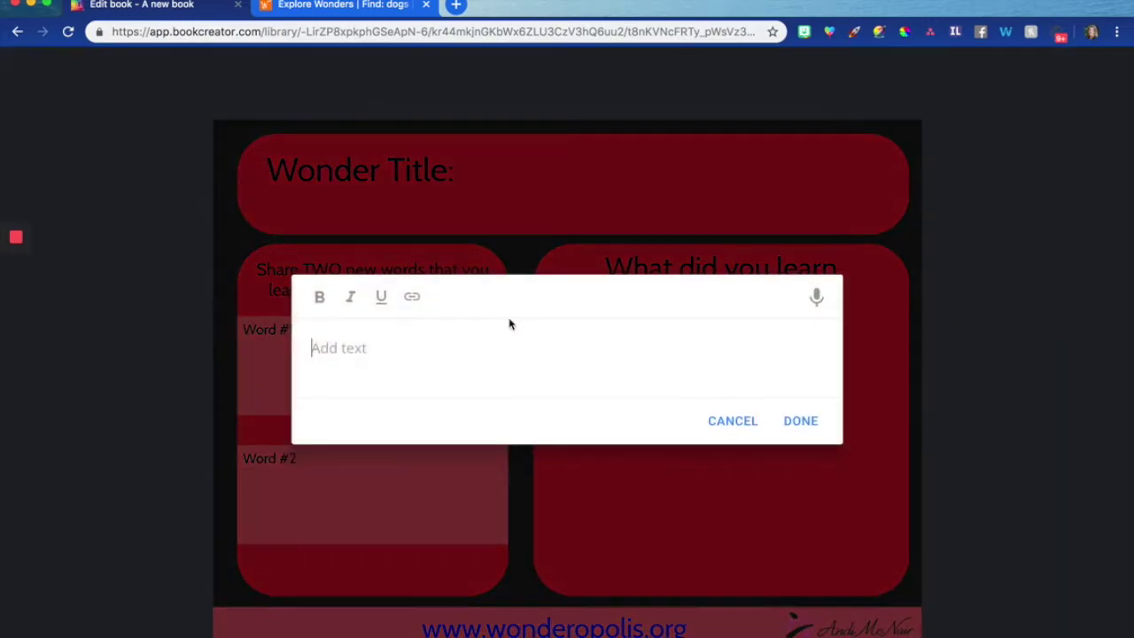
{"action": "type", "text": "Wonderopolis"}
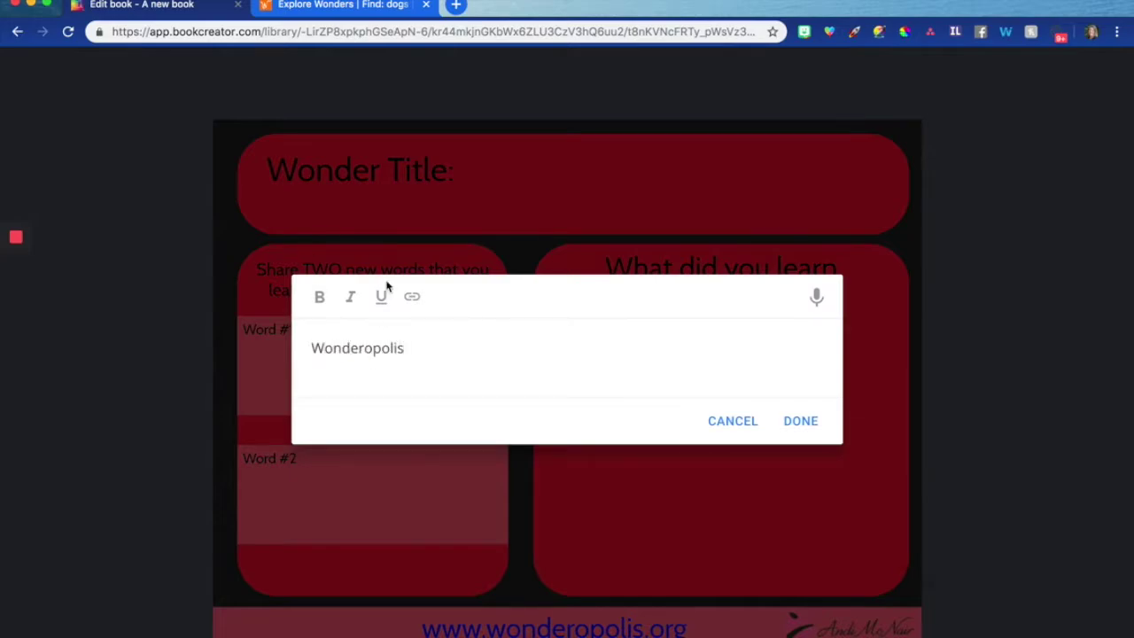
{"action": "left_click", "coordinate": [413, 297]}
{"action": "type", "text": "www.wonderopo"}
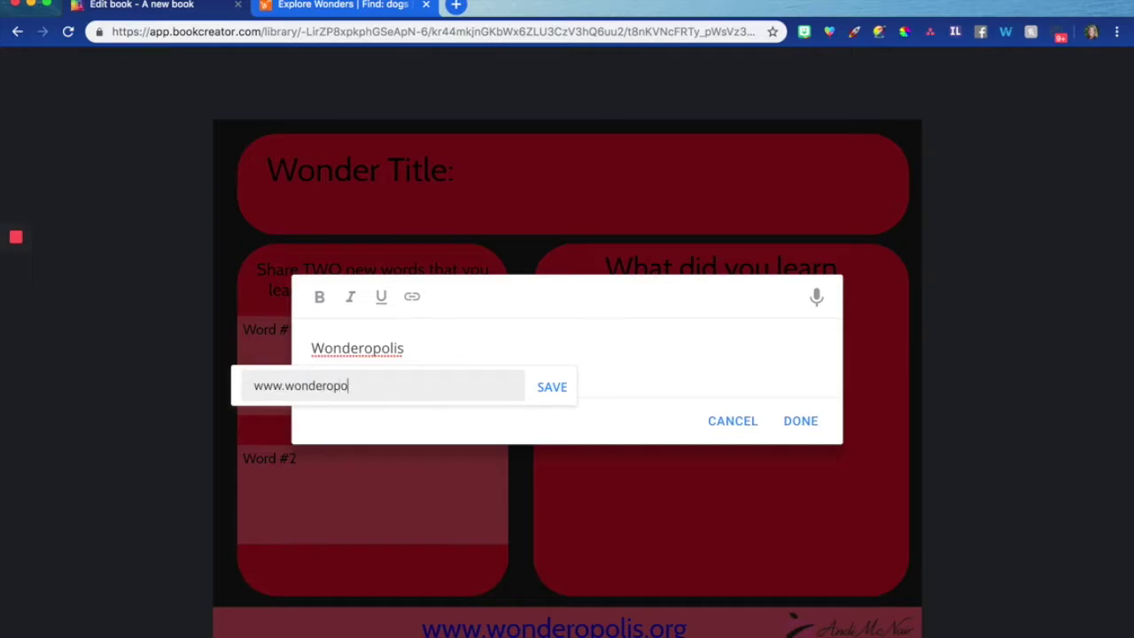
{"action": "type", "text": "lis.org"}
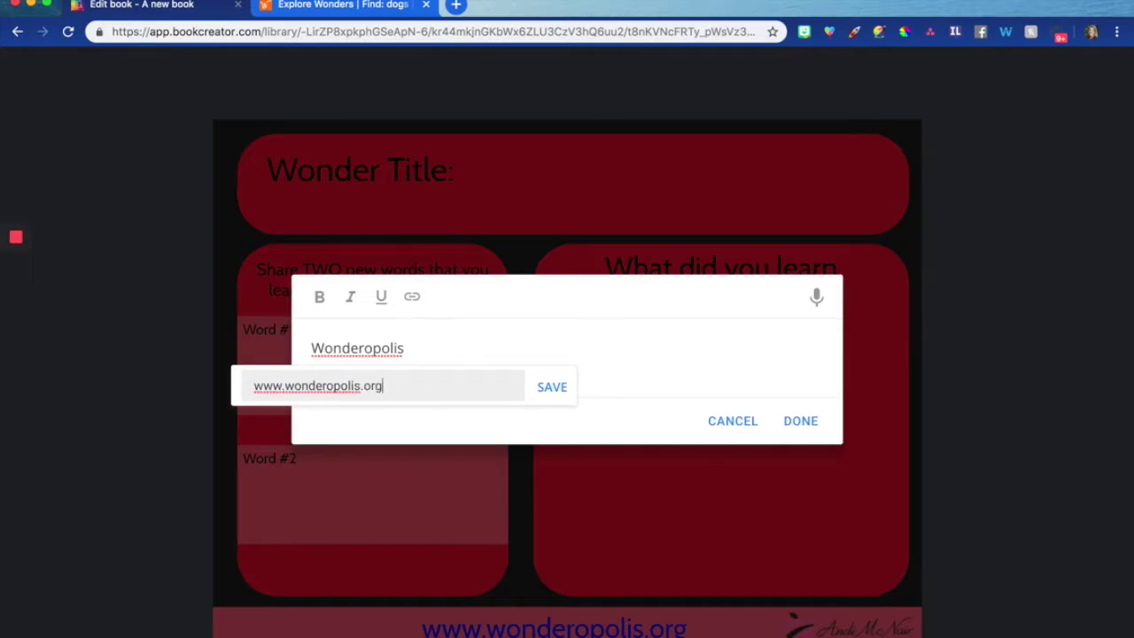
{"action": "left_click", "coordinate": [550, 390]}
{"action": "left_click_drag", "start_coordinate": [573, 349], "coordinate": [280, 342]}
{"action": "key", "text": "BackSpace"}
{"action": "left_click", "coordinate": [412, 296]}
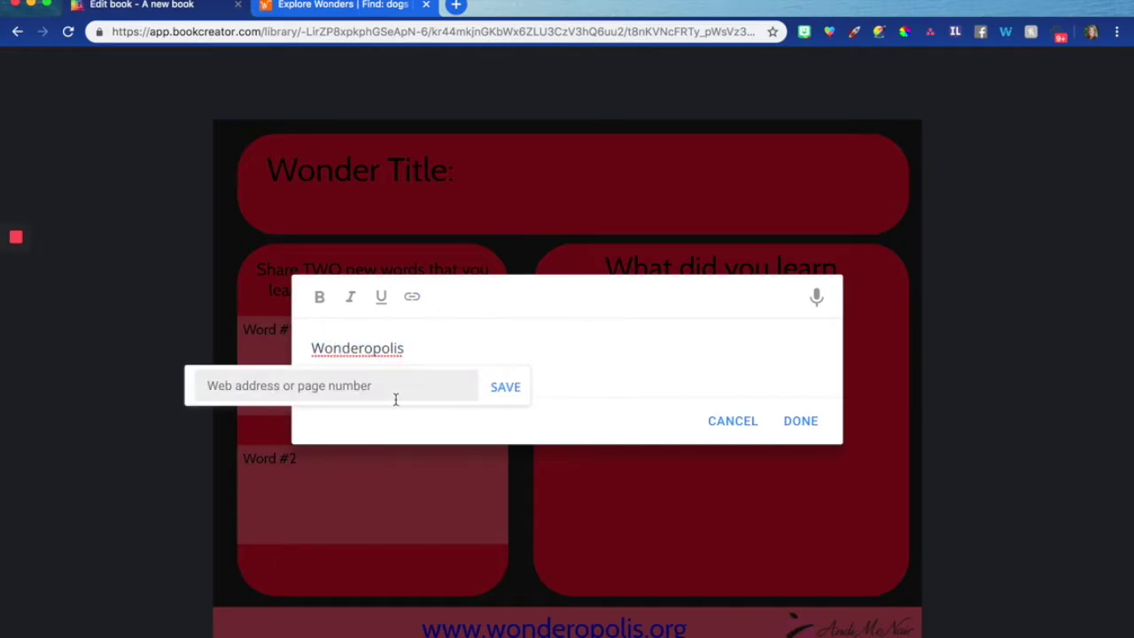
{"action": "type", "text": "www.wondero"}
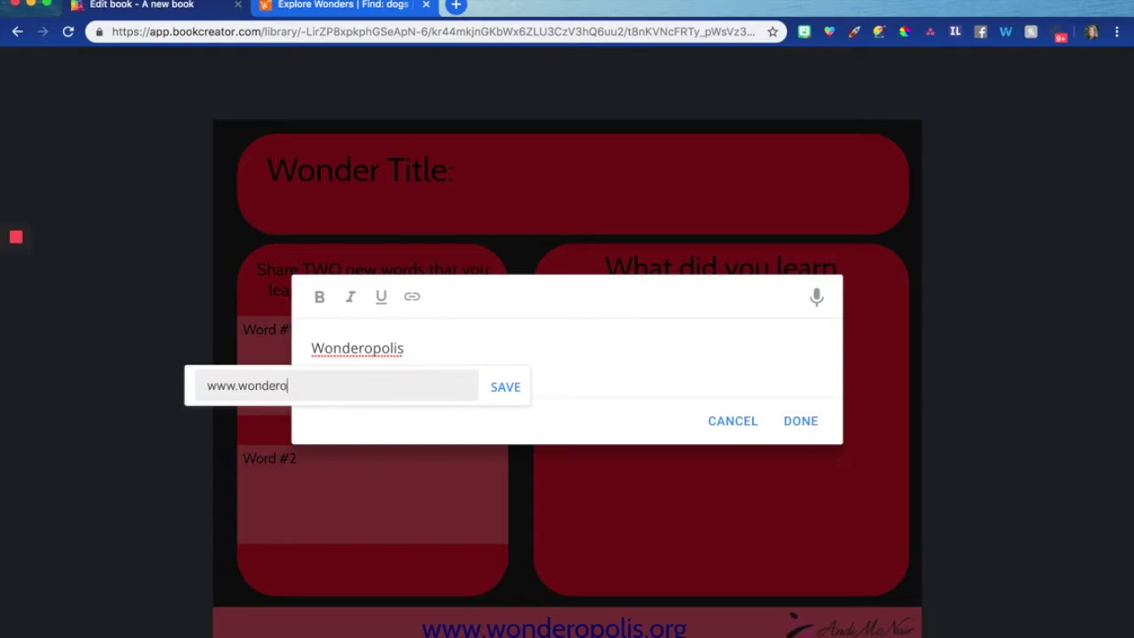
{"action": "type", "text": "polis.org"}
{"action": "key", "text": "Return"}
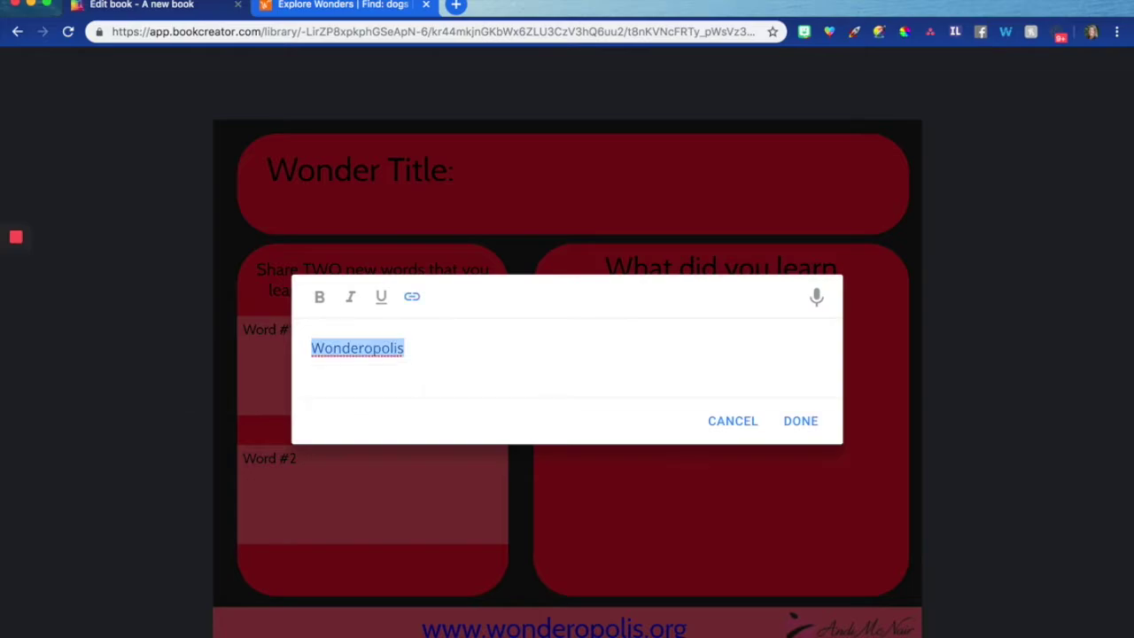
{"action": "left_click", "coordinate": [483, 379]}
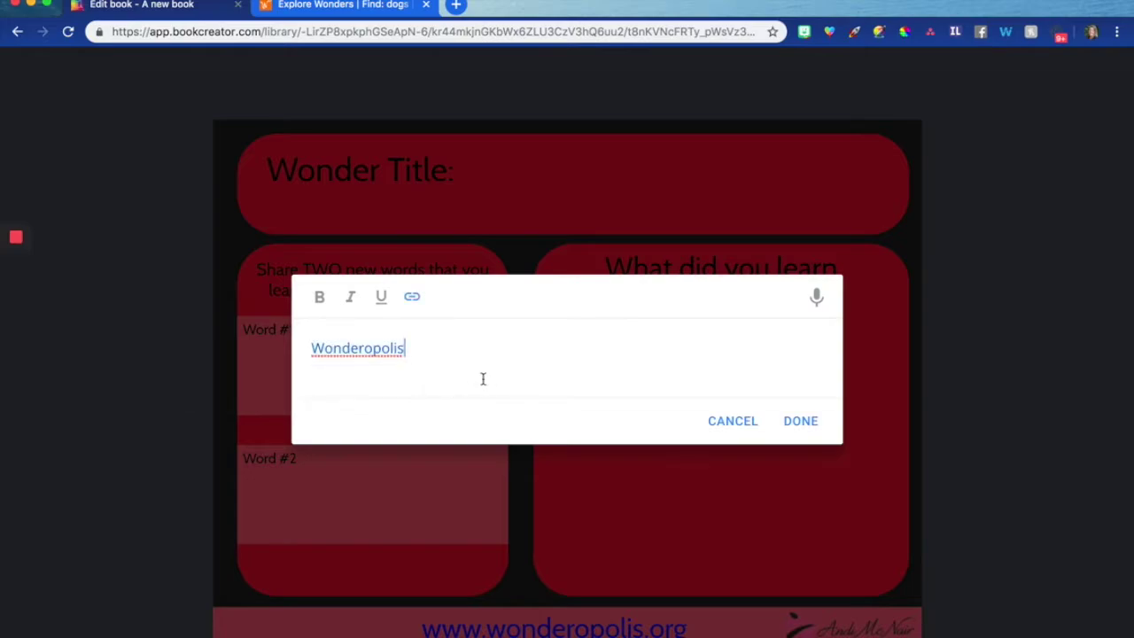
Place the linked "Wonderopolis" text below "What did you learn from this Wonder?", and delete it from the page
{"action": "left_click", "coordinate": [806, 429]}
{"action": "left_click_drag", "start_coordinate": [398, 225], "coordinate": [669, 417]}
{"action": "double_click", "coordinate": [654, 397]}
{"action": "left_click", "coordinate": [783, 425]}
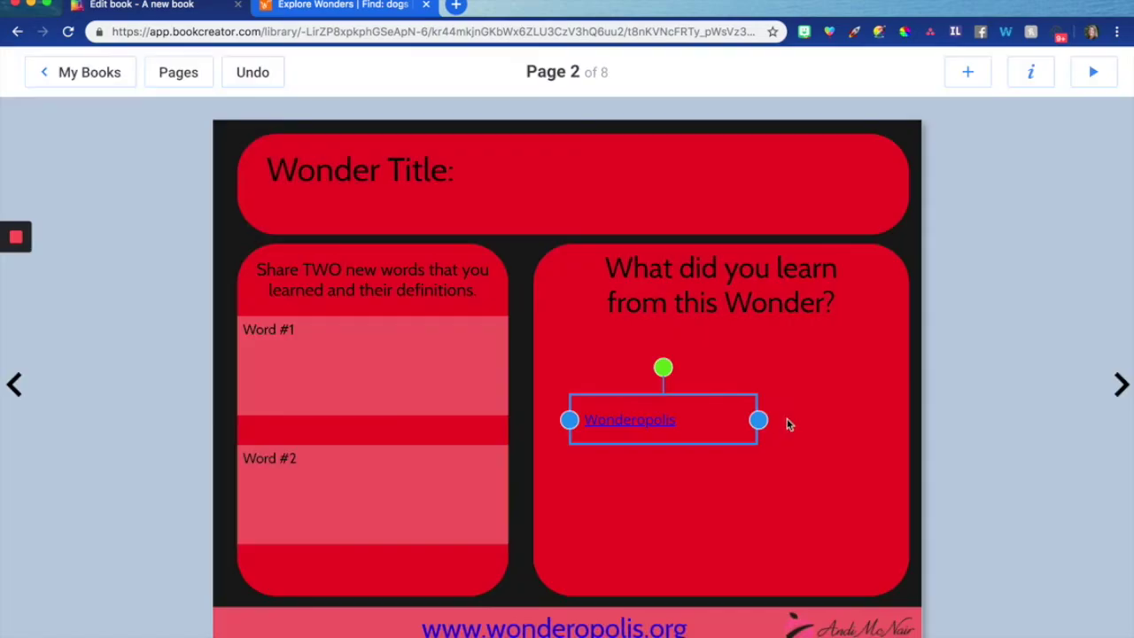
{"action": "right_click", "coordinate": [705, 426]}
{"action": "left_click", "coordinate": [731, 443]}
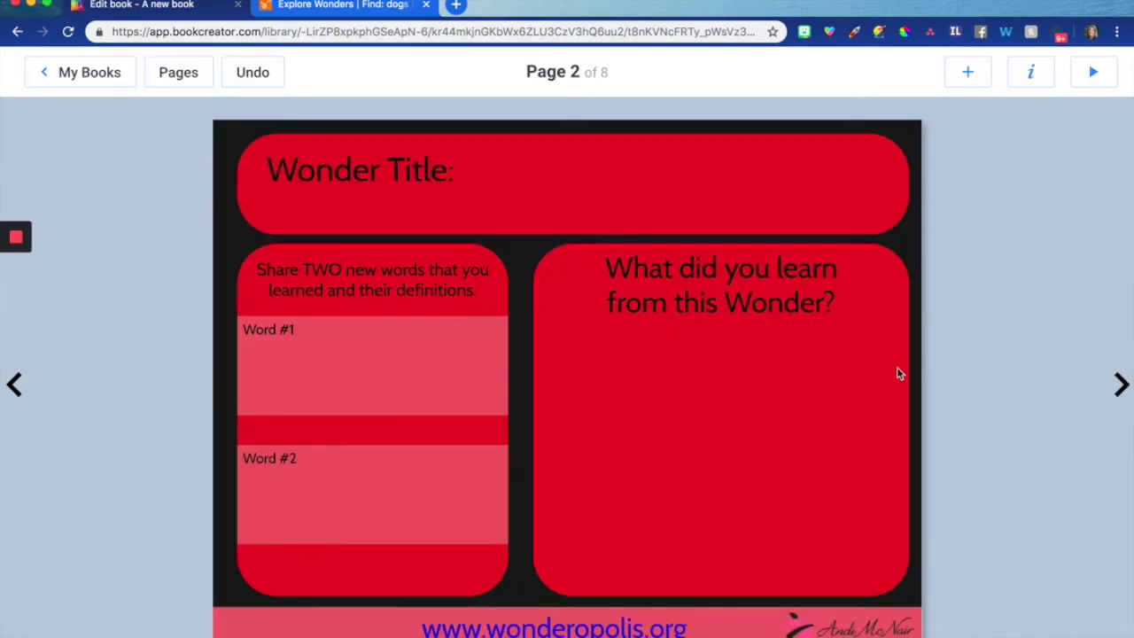
Look through pages 3 and 4 and open the overview of all the book's pages
{"action": "left_click", "coordinate": [1119, 382]}
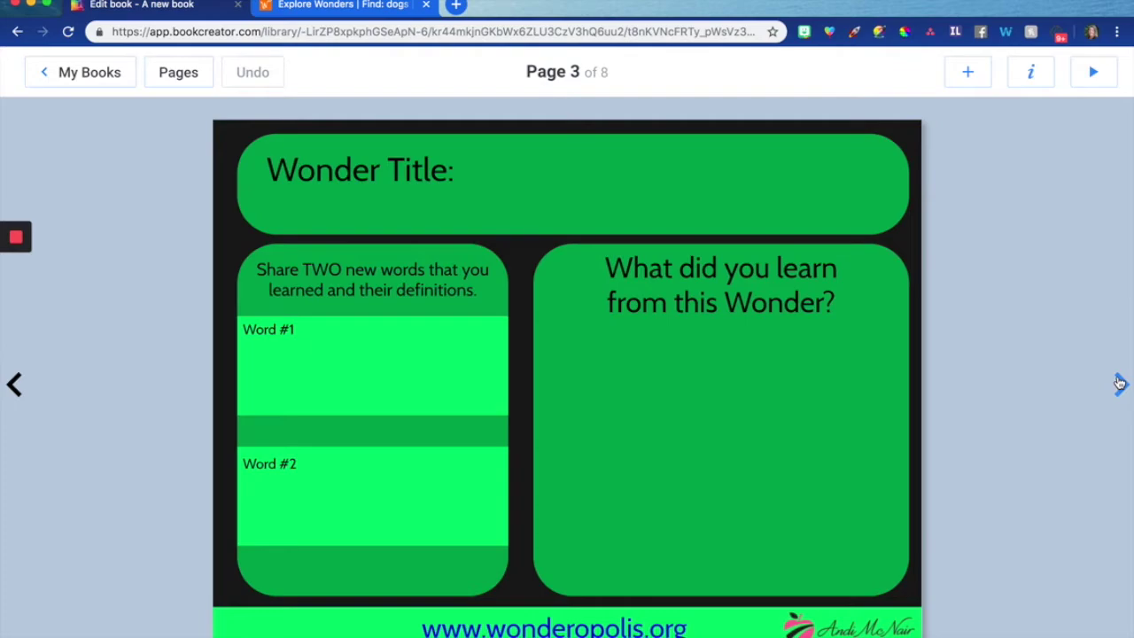
{"action": "left_click", "coordinate": [1120, 383]}
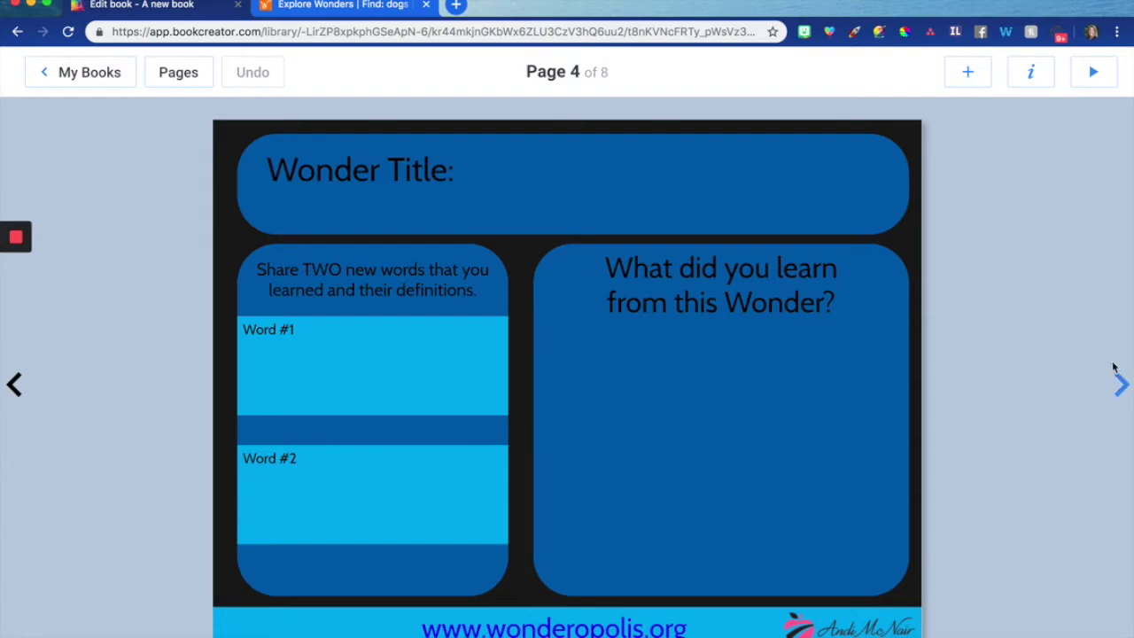
{"action": "left_click", "coordinate": [174, 73]}
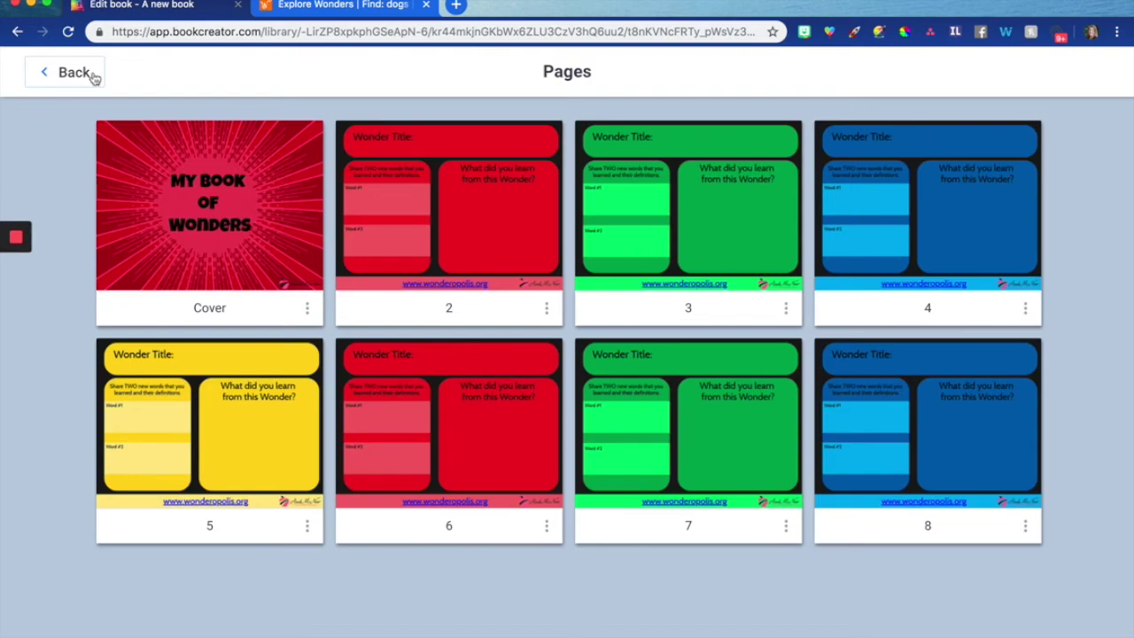
{"action": "mouse_move", "coordinate": [18, 254]}
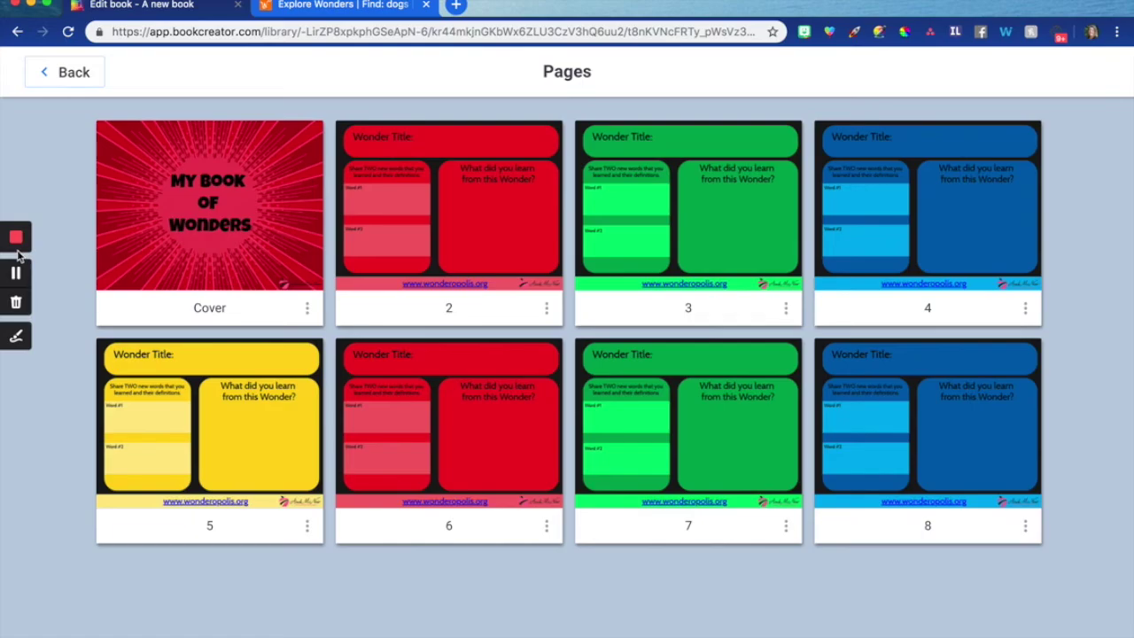